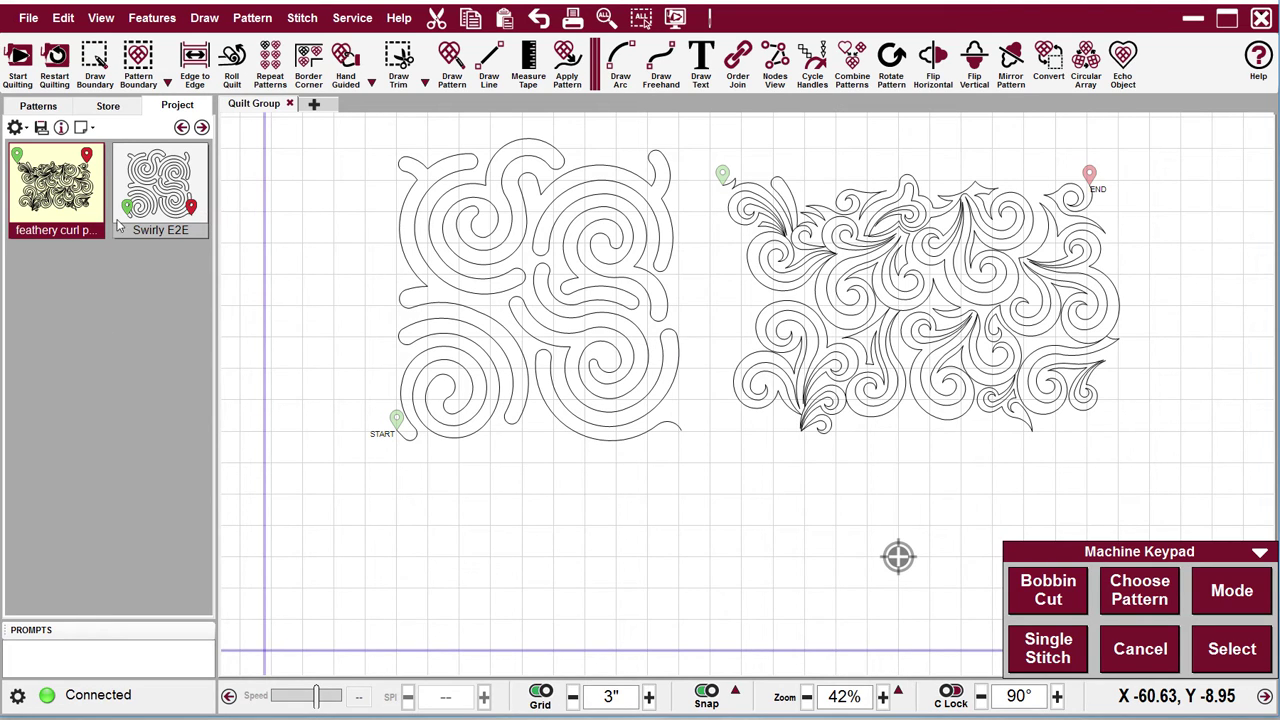
Step: Start an edge-to-edge layout with the Swirly E2E pattern and mark the four corners of a quilting area about 78 by 18 inches
{"action": "left_click", "coordinate": [176, 236]}
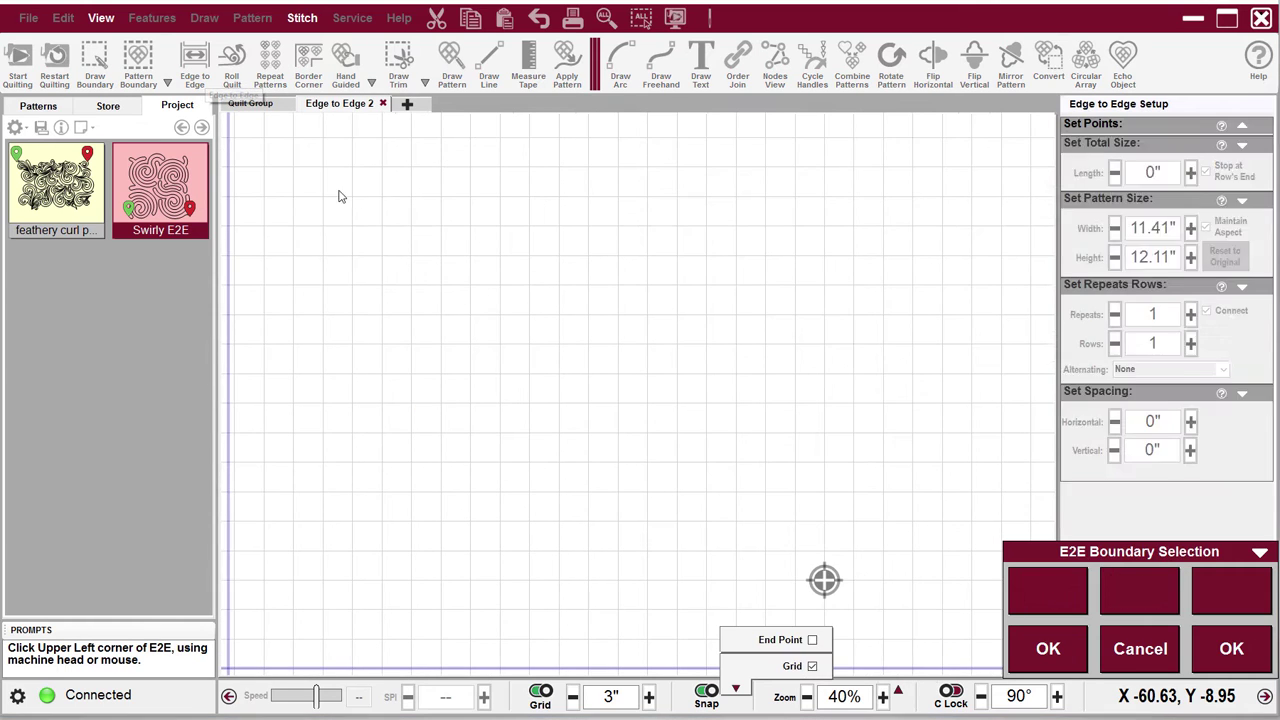
{"action": "left_click", "coordinate": [265, 163]}
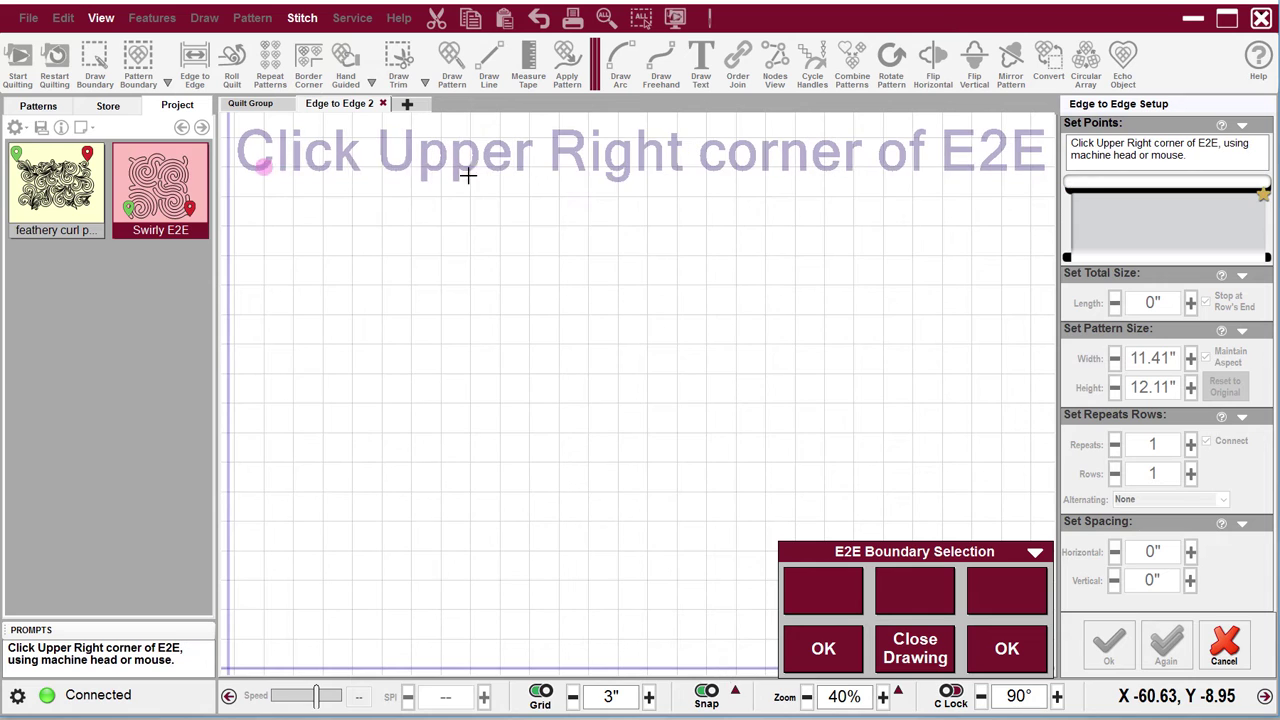
{"action": "left_click", "coordinate": [1022, 170]}
{"action": "left_click", "coordinate": [1018, 304]}
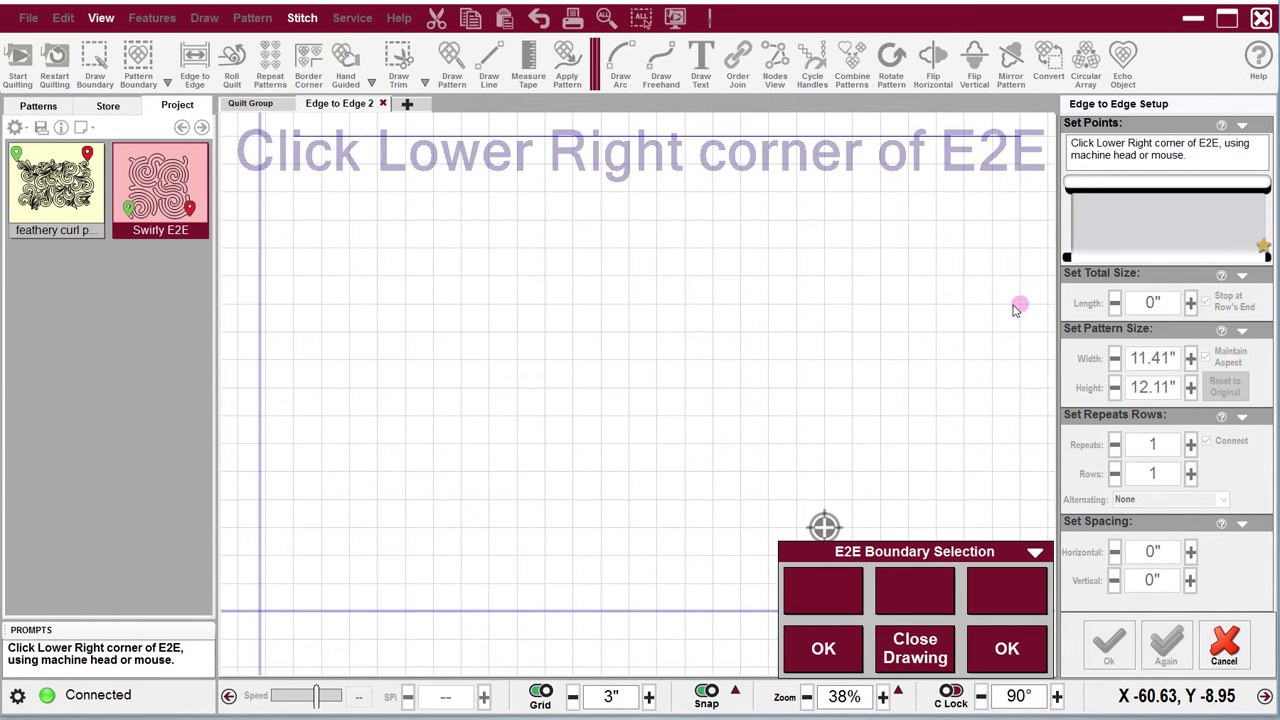
{"action": "left_click", "coordinate": [293, 304]}
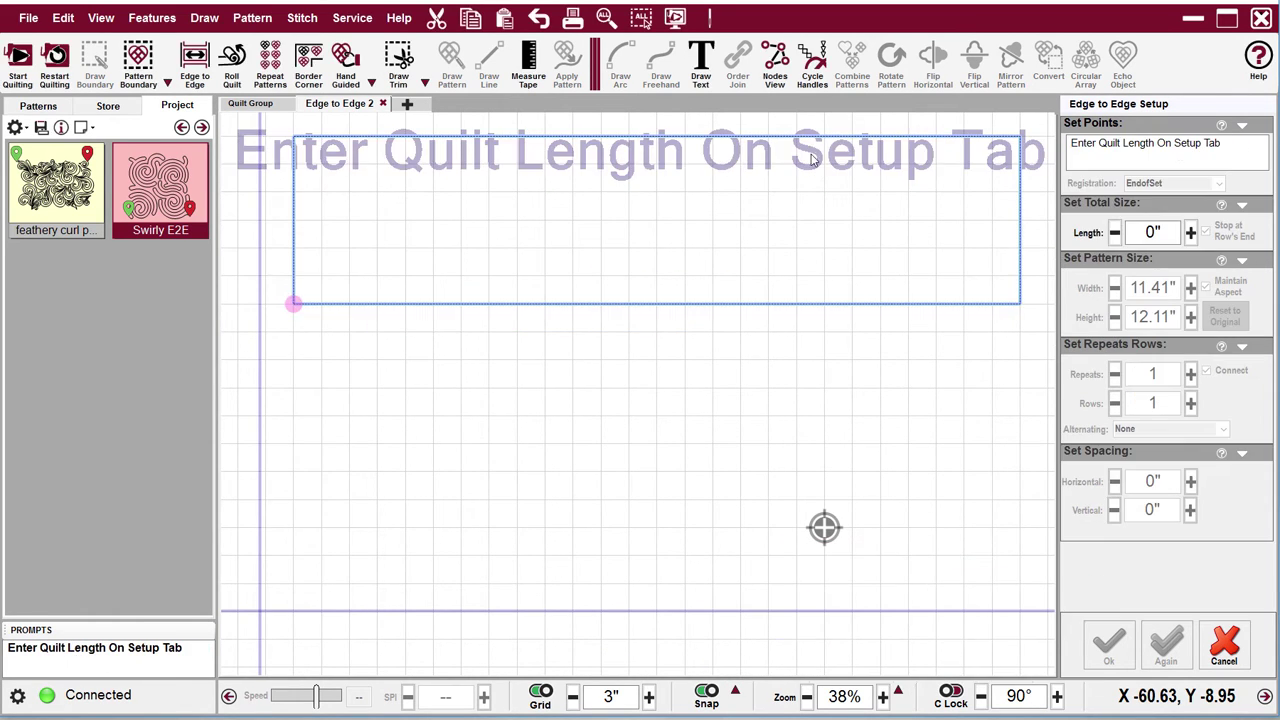
Step: Set the total quilt length to 60"
{"action": "left_click", "coordinate": [1155, 232]}
{"action": "left_click_drag", "start_coordinate": [1155, 232], "coordinate": [1131, 228]}
{"action": "type", "text": "60"}
{"action": "key", "text": "Return"}
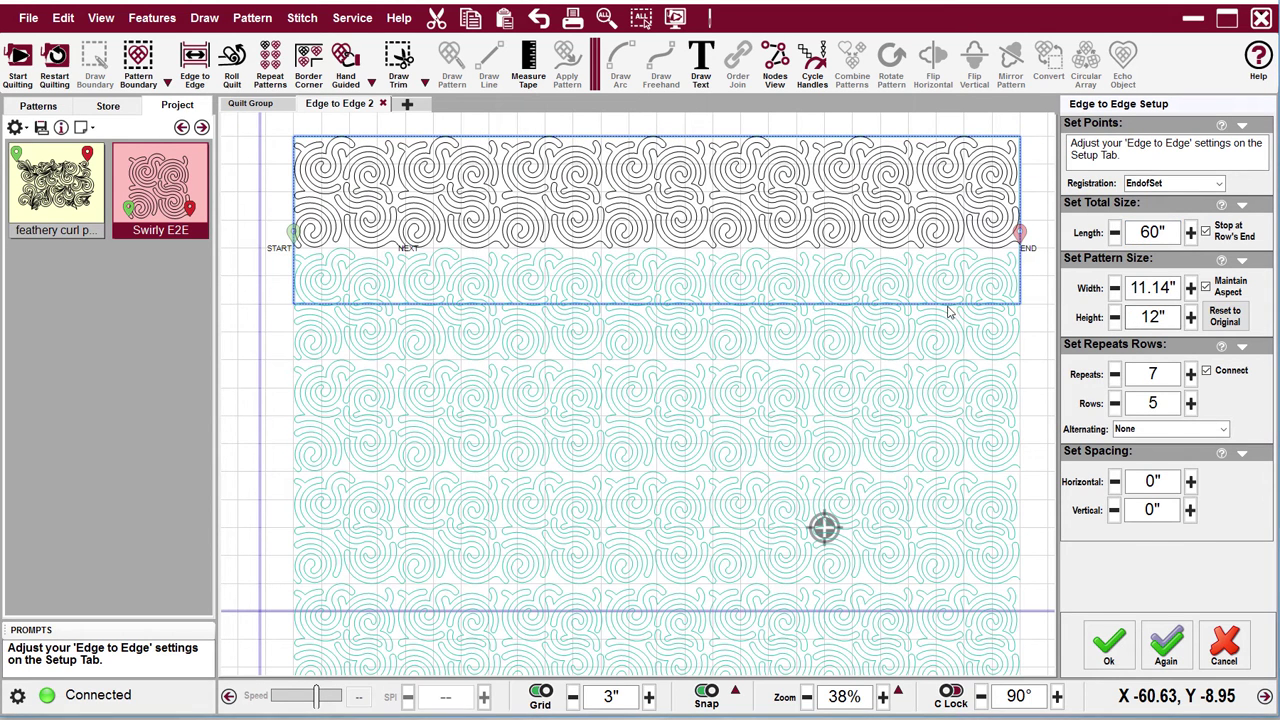
Step: Reduce the number of pattern repeats across each Swirly E2E row to 5
{"action": "left_click", "coordinate": [1114, 377]}
{"action": "left_click", "coordinate": [1114, 382]}
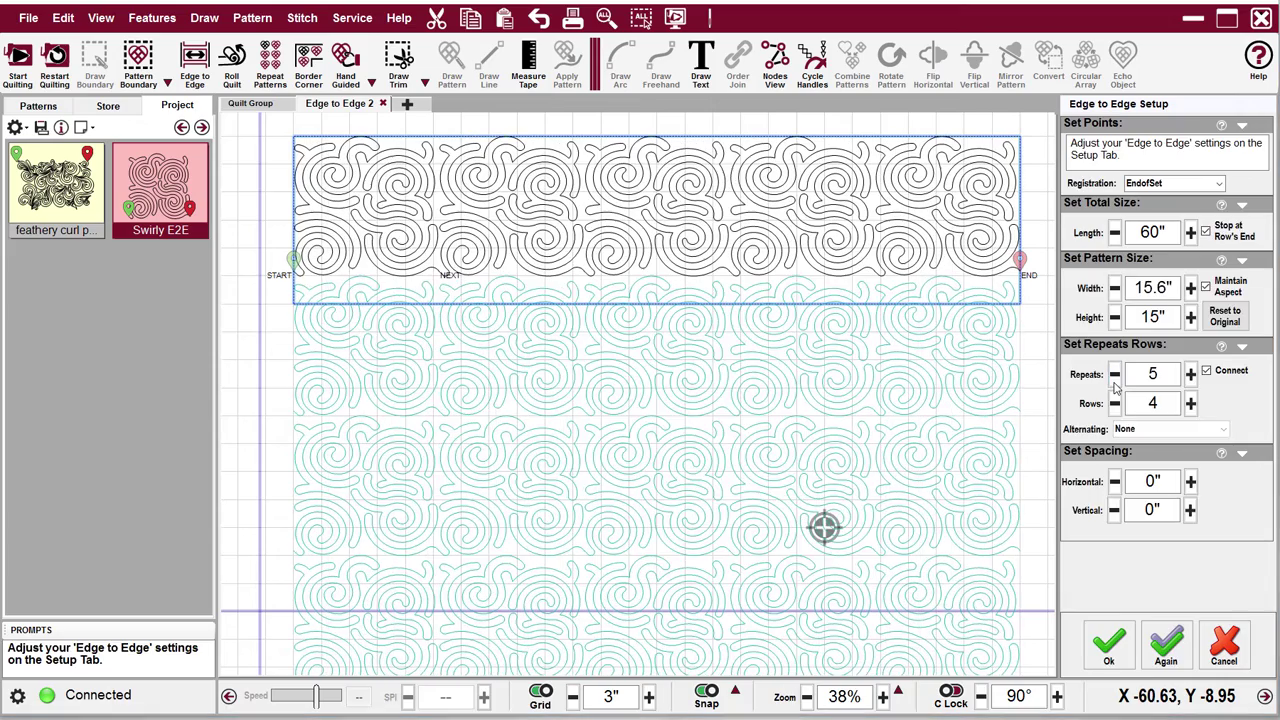
{"action": "left_click", "coordinate": [1114, 382]}
{"action": "left_click", "coordinate": [1114, 383]}
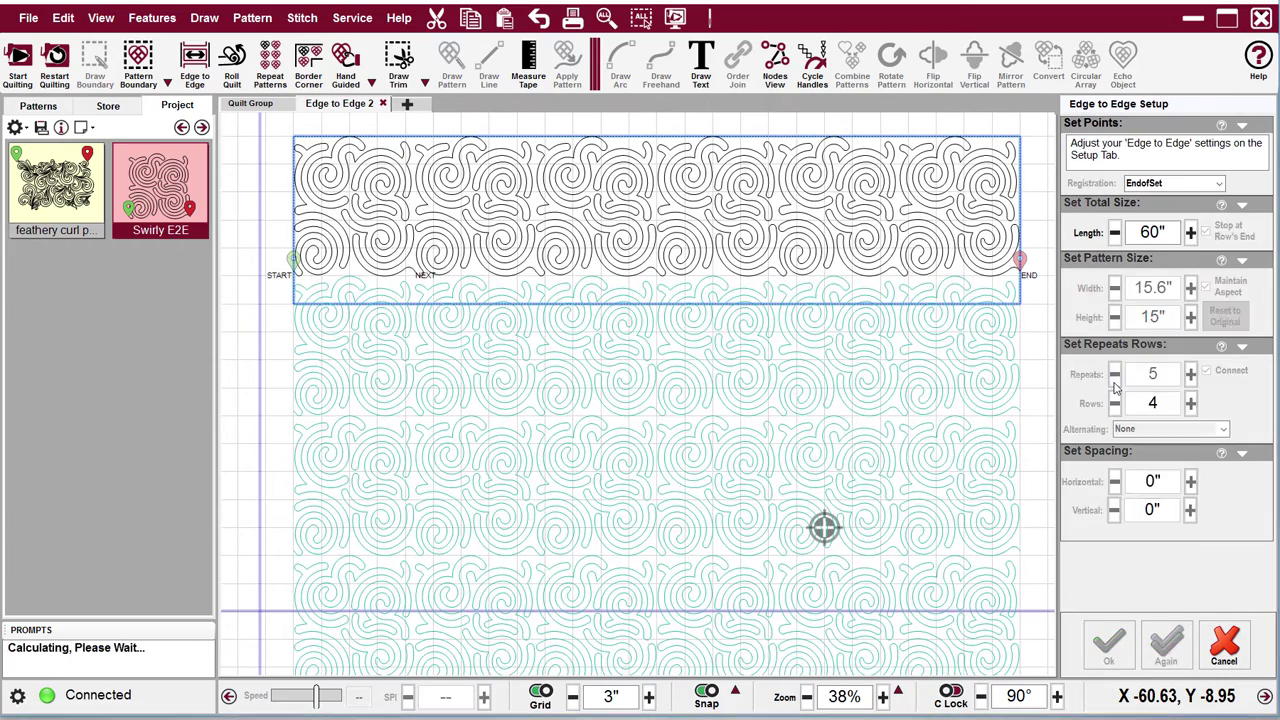
{"action": "left_click", "coordinate": [1114, 383]}
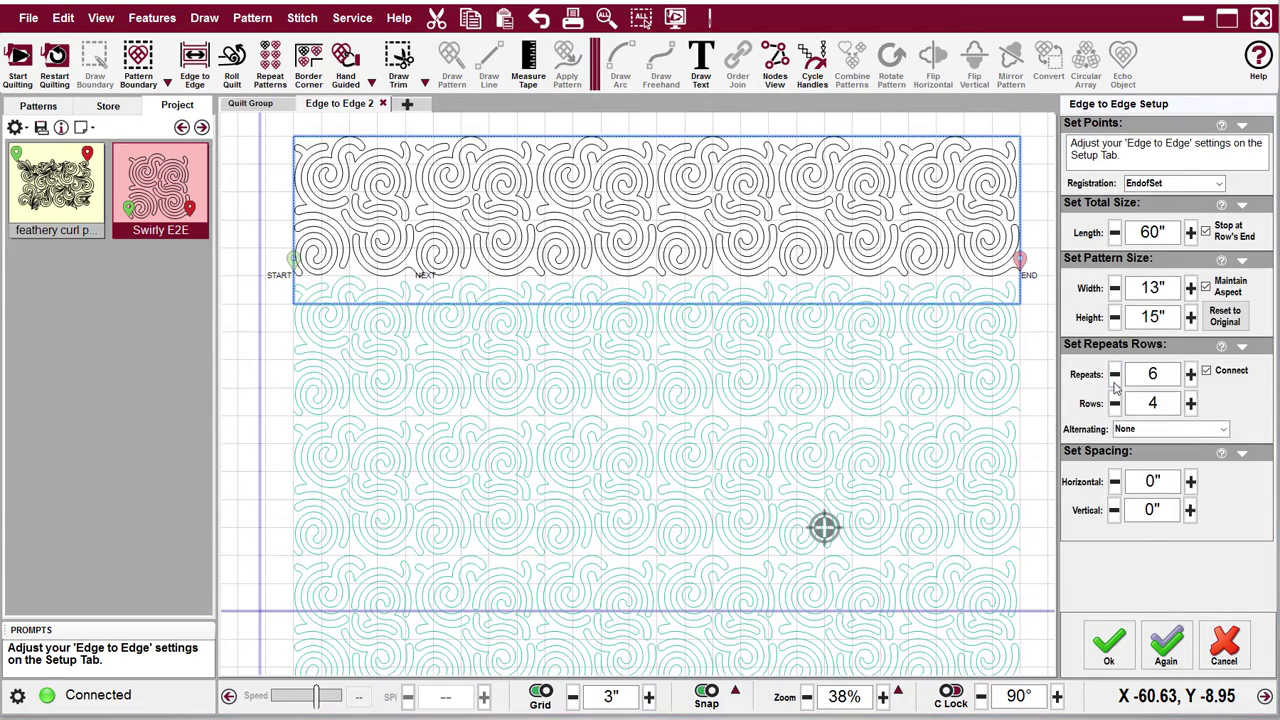
{"action": "left_click", "coordinate": [1114, 384]}
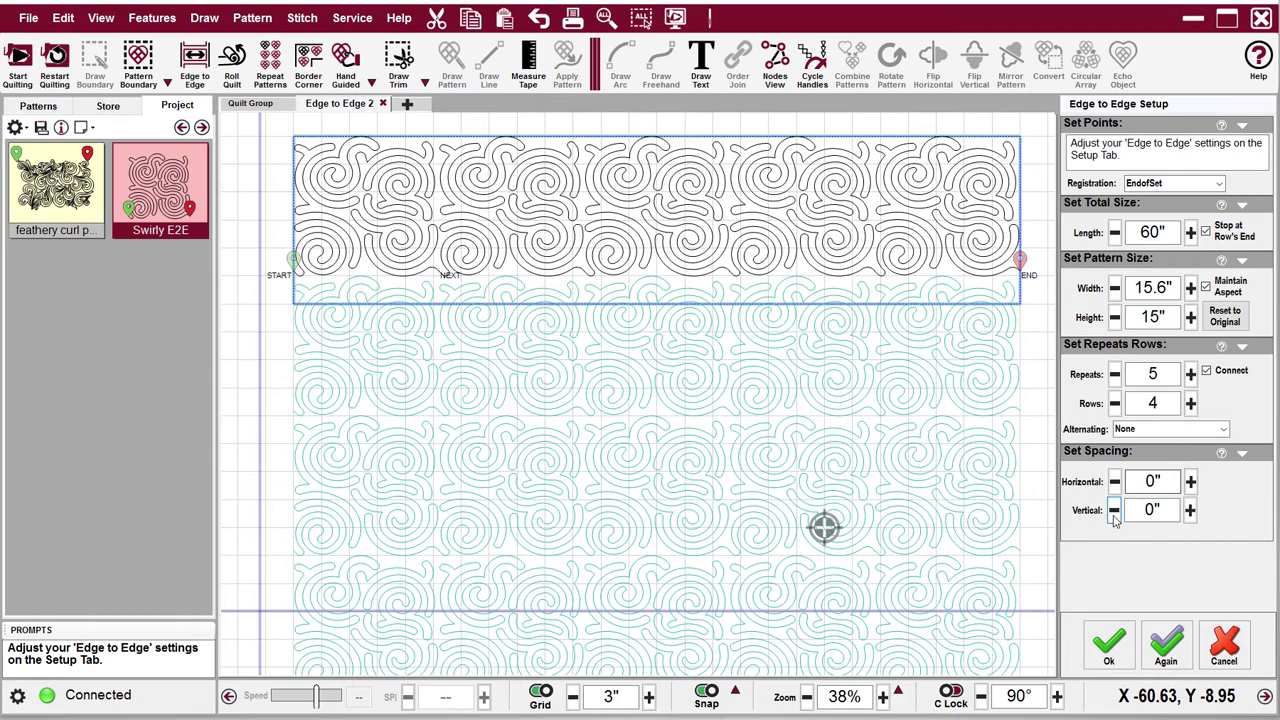
Step: Set the vertical spacing between the Swirly E2E rows to -0.6" so the rows nest closer together
{"action": "left_click", "coordinate": [1114, 511]}
{"action": "left_click", "coordinate": [1114, 511]}
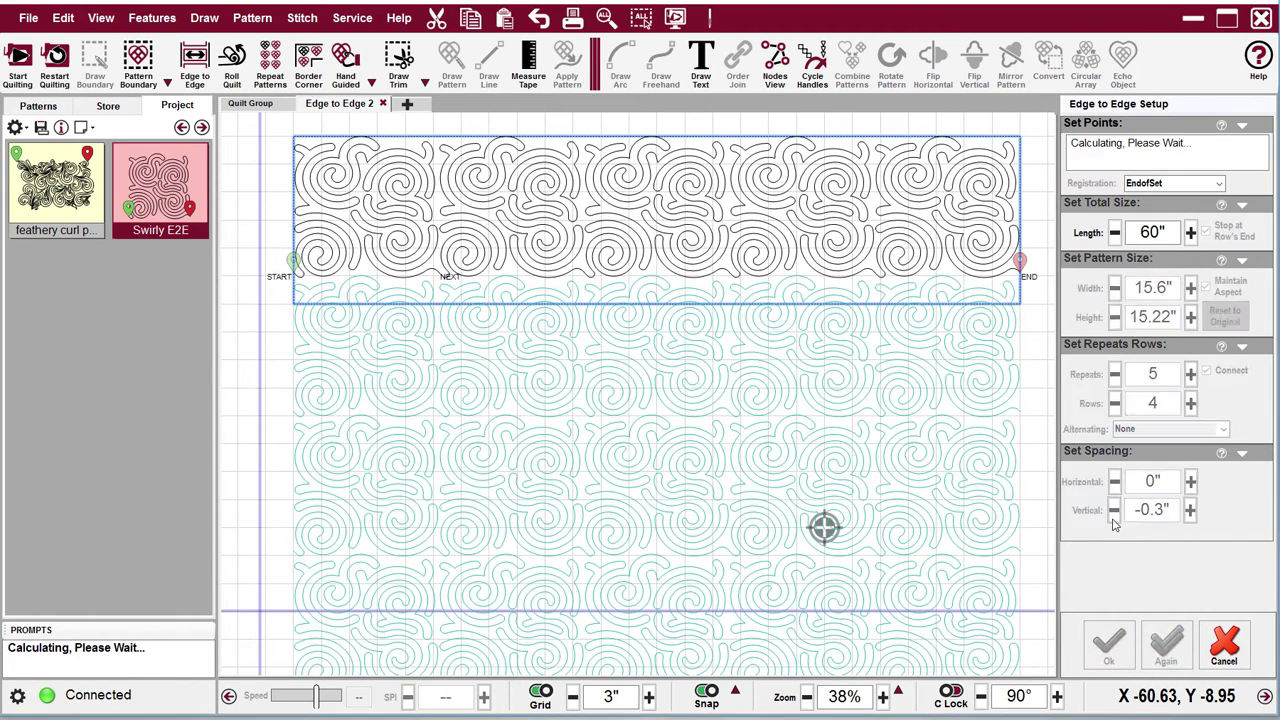
{"action": "left_click", "coordinate": [1114, 511]}
{"action": "left_click", "coordinate": [1114, 511]}
{"action": "left_click", "coordinate": [1114, 512]}
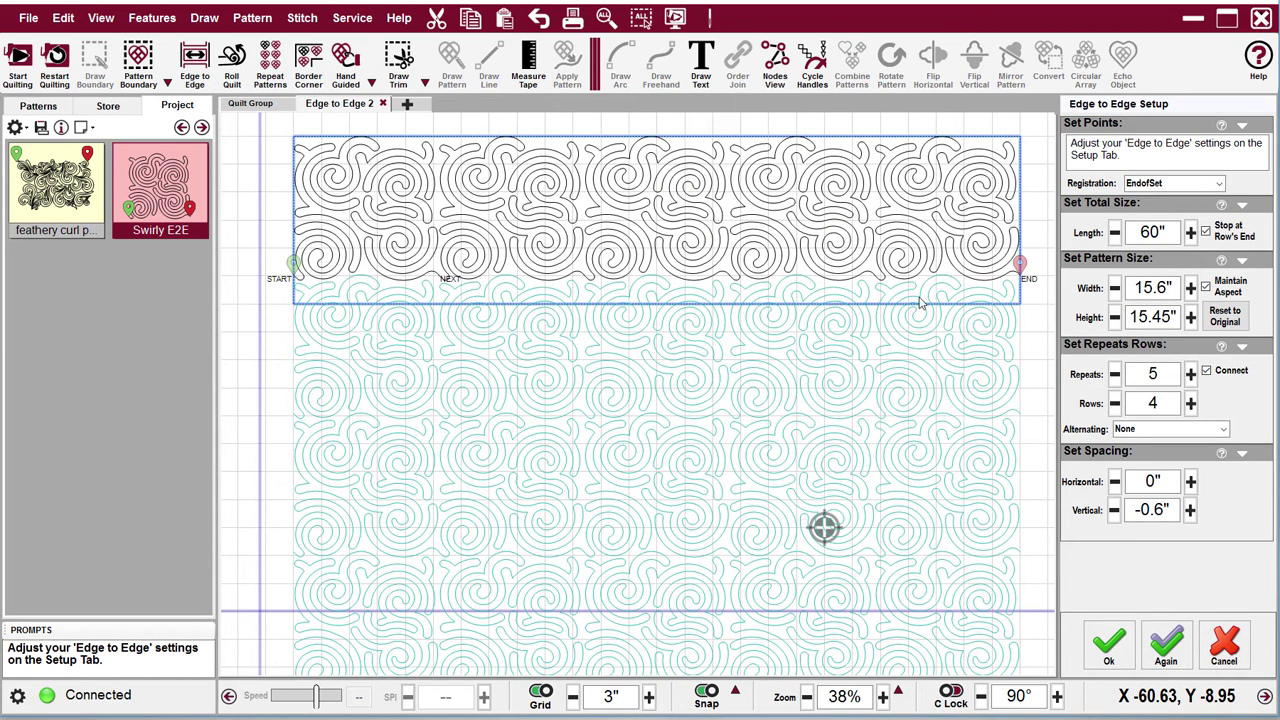
Step: Choose EndofSet as the registration method and examine the start and end points of the first Swirly E2E row
{"action": "left_click", "coordinate": [1218, 185]}
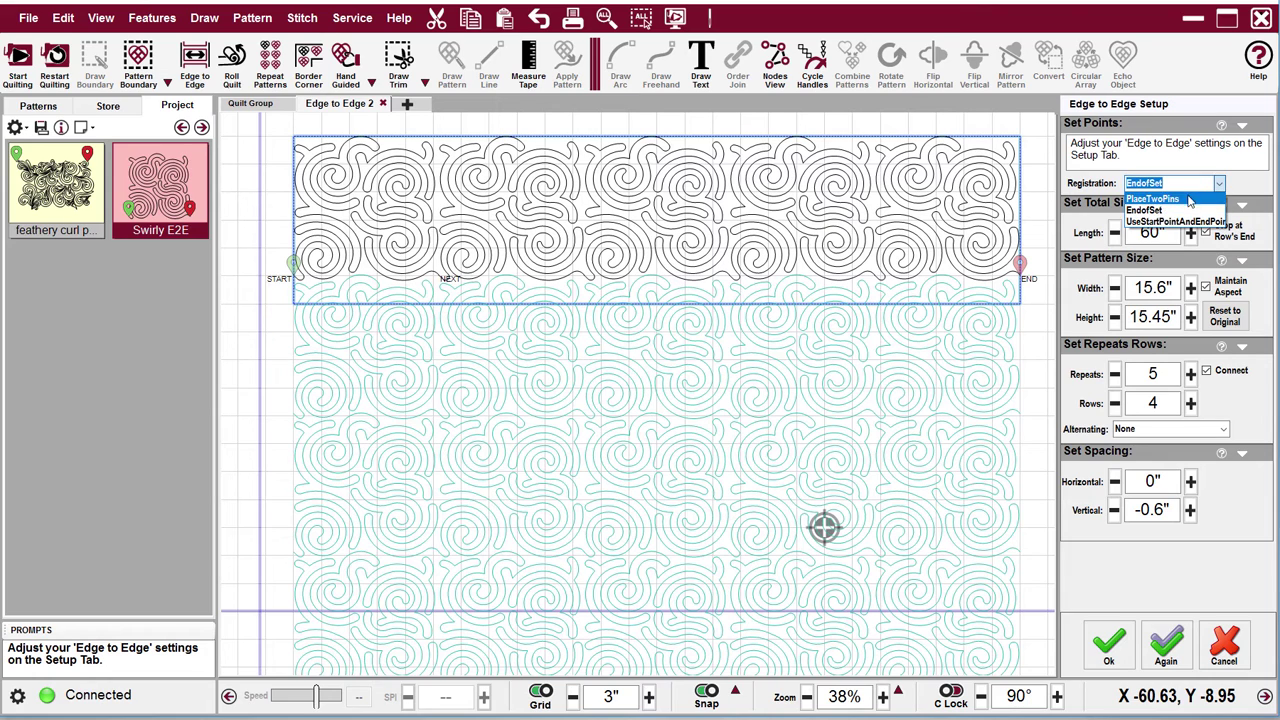
{"action": "left_click", "coordinate": [1165, 210]}
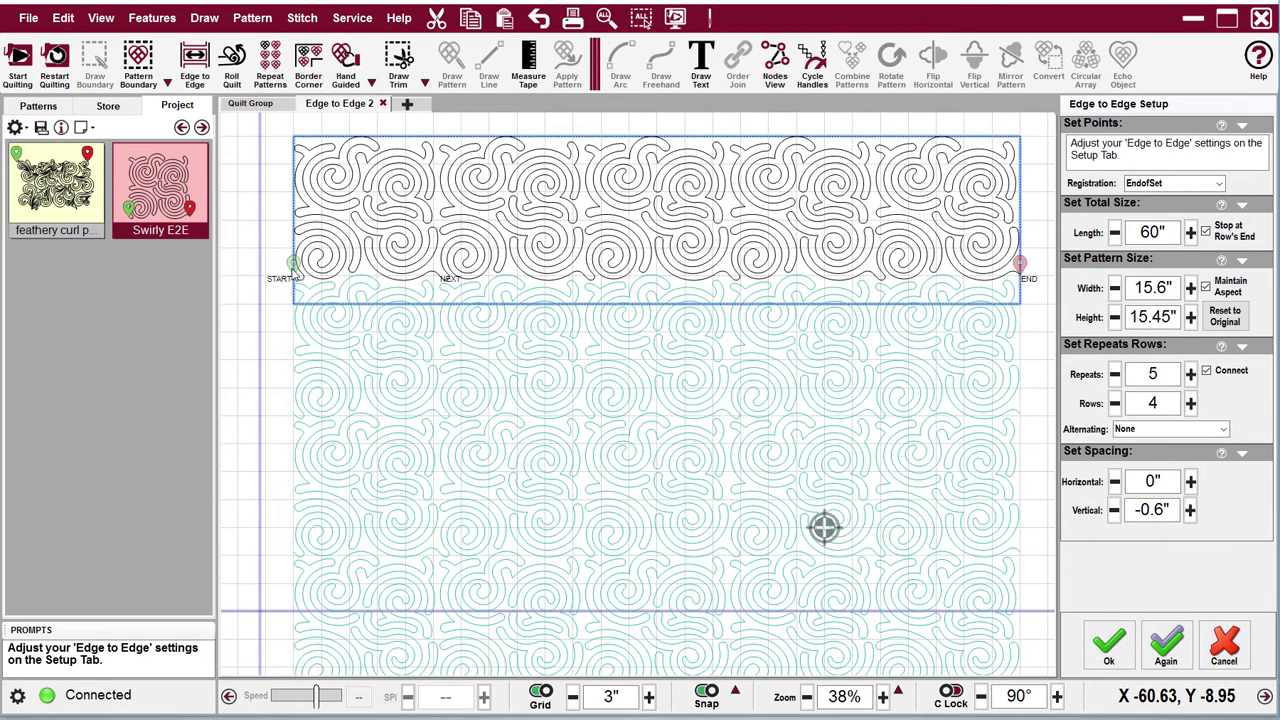
{"action": "scroll", "coordinate": [1023, 300], "scroll_direction": "up", "scroll_amount": 2}
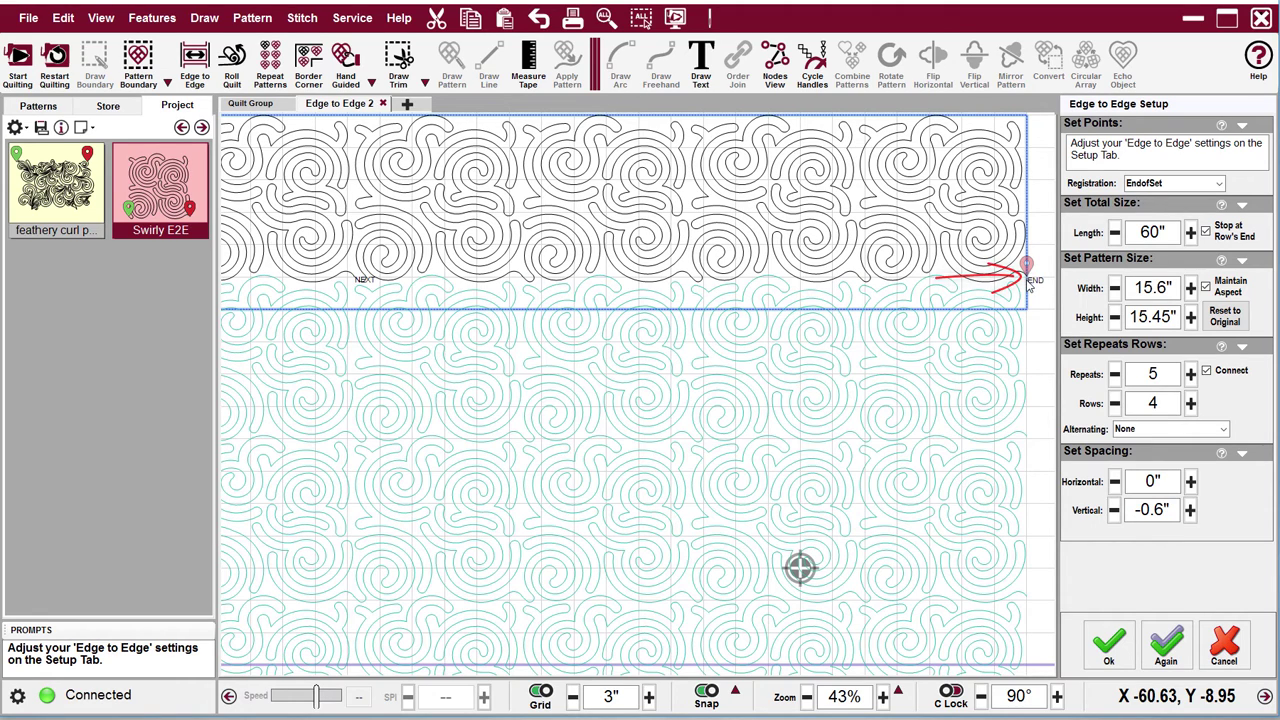
{"action": "left_click_drag", "start_coordinate": [1016, 293], "coordinate": [899, 344]}
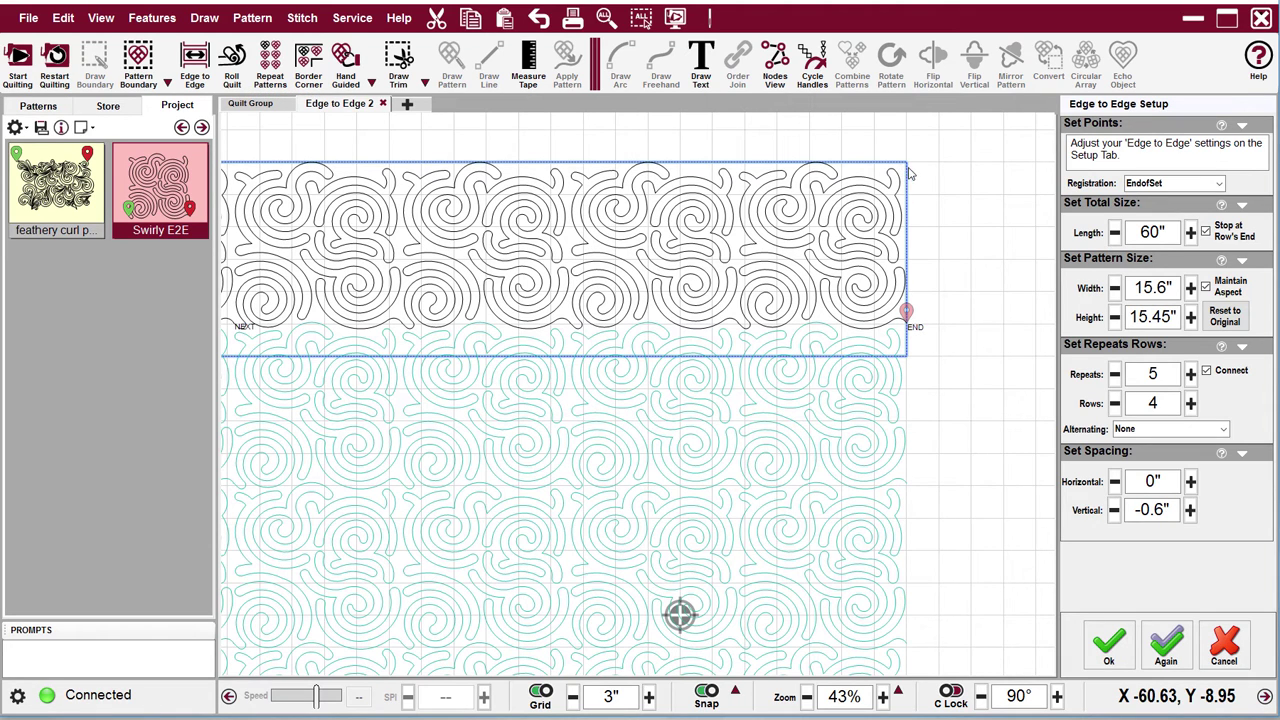
{"action": "scroll", "coordinate": [918, 240], "scroll_direction": "down", "scroll_amount": 3}
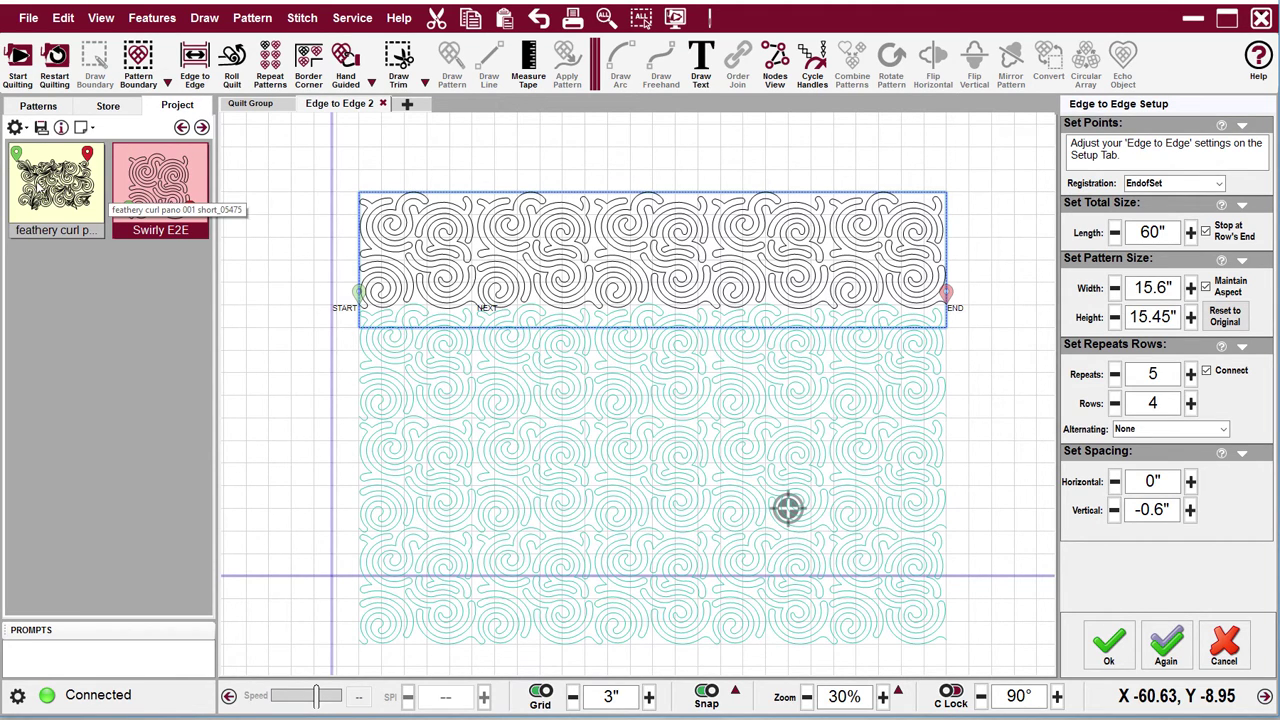
Step: Switch the edge-to-edge layout to the feathery curl pattern, accepting the recommended PlaceTwoPins registration
{"action": "left_click", "coordinate": [55, 185]}
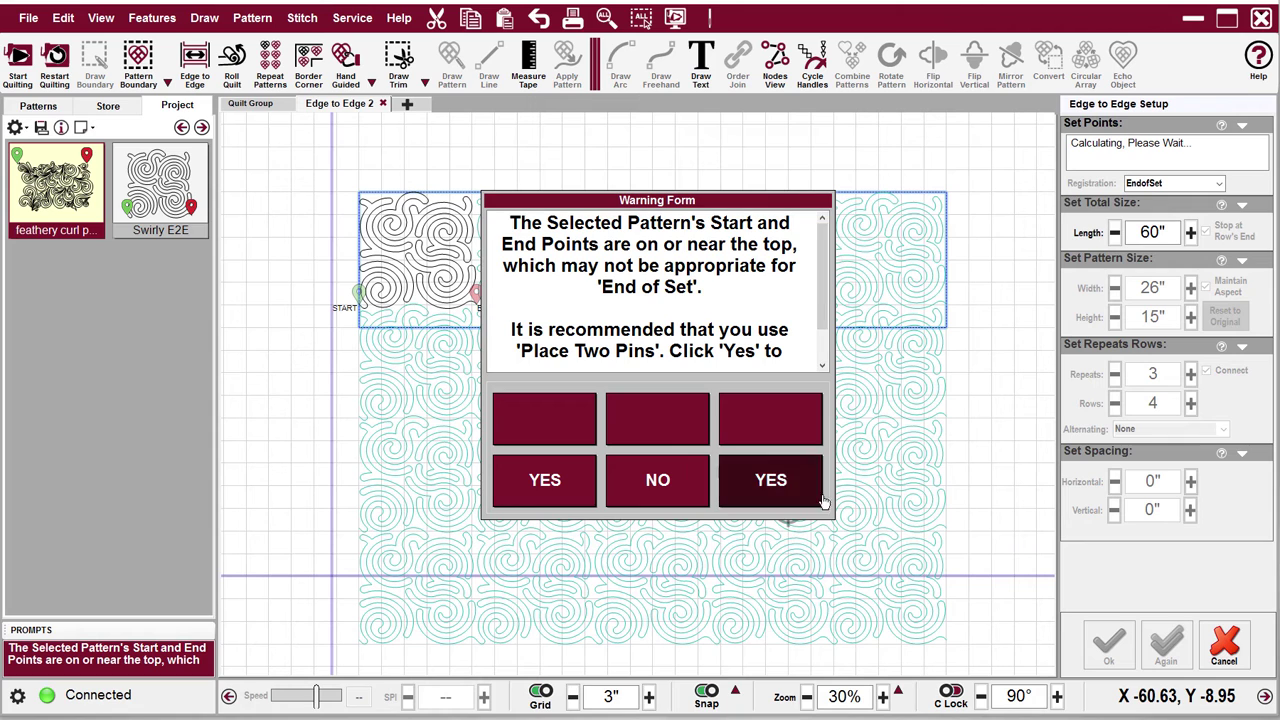
{"action": "left_click", "coordinate": [752, 480]}
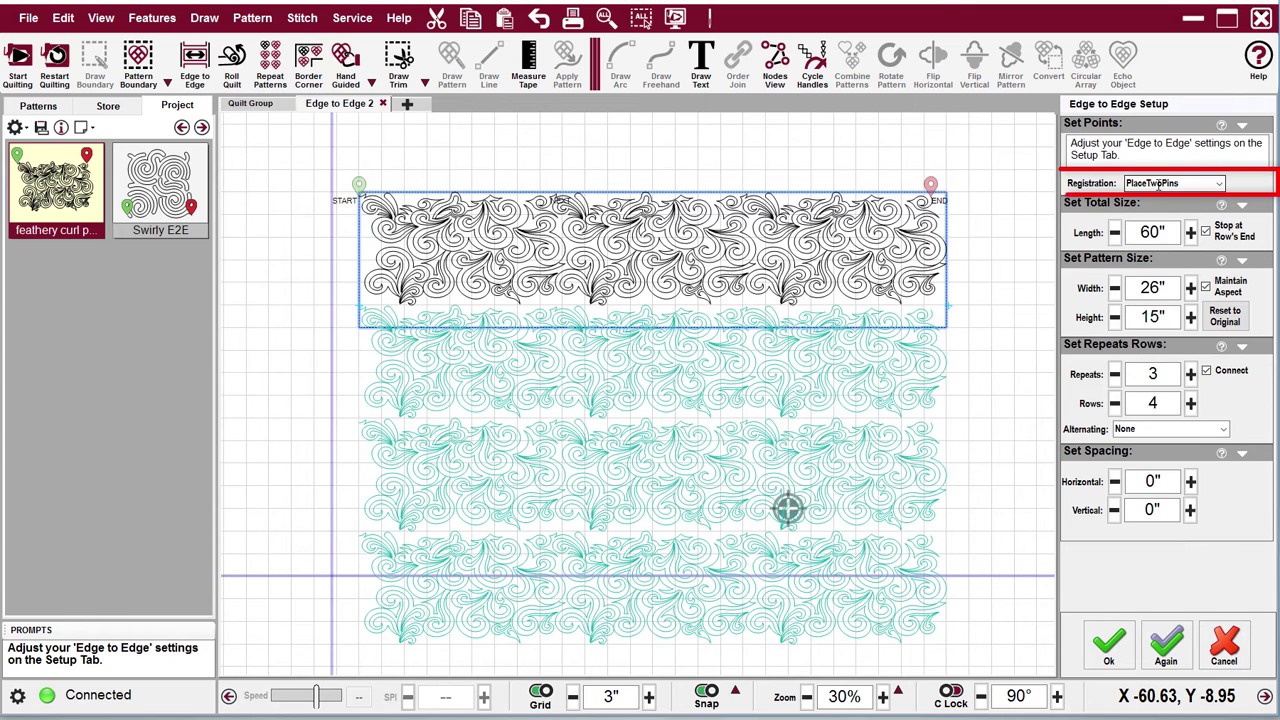
Step: Set the vertical spacing between the feathery curl rows to -1.7" so the rows nest together
{"action": "left_click", "coordinate": [1114, 510]}
{"action": "left_click", "coordinate": [1114, 510]}
{"action": "left_click", "coordinate": [1114, 510]}
{"action": "left_click", "coordinate": [1116, 511]}
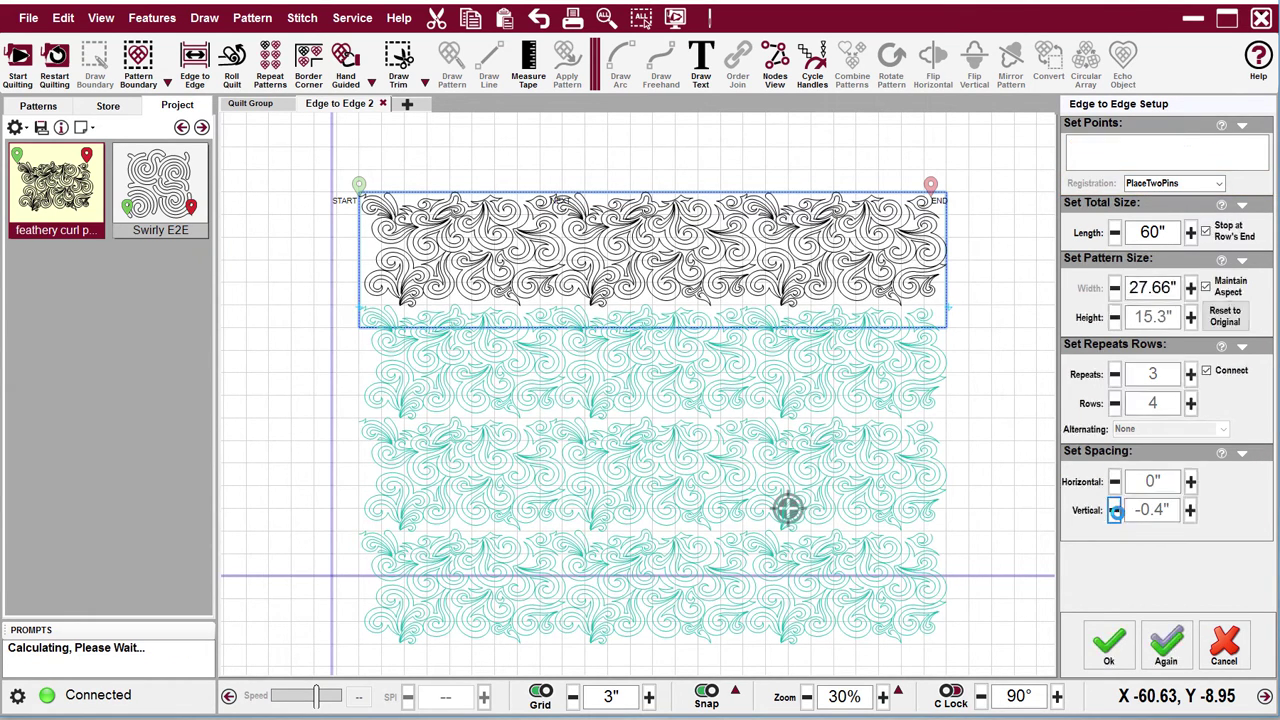
{"action": "left_click", "coordinate": [1116, 511]}
{"action": "left_click", "coordinate": [1116, 511]}
{"action": "left_click", "coordinate": [1116, 511]}
{"action": "left_click", "coordinate": [1116, 511]}
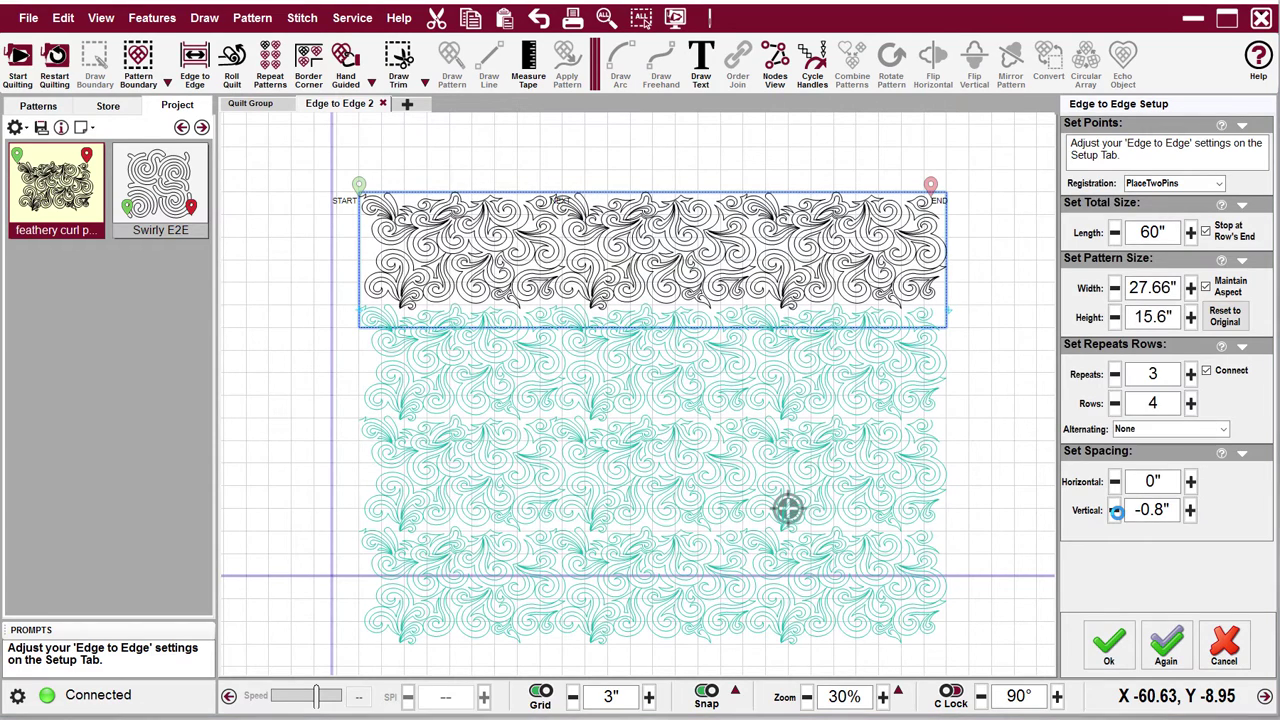
{"action": "left_click", "coordinate": [1116, 511]}
{"action": "left_click", "coordinate": [1116, 511]}
{"action": "left_click", "coordinate": [1116, 511]}
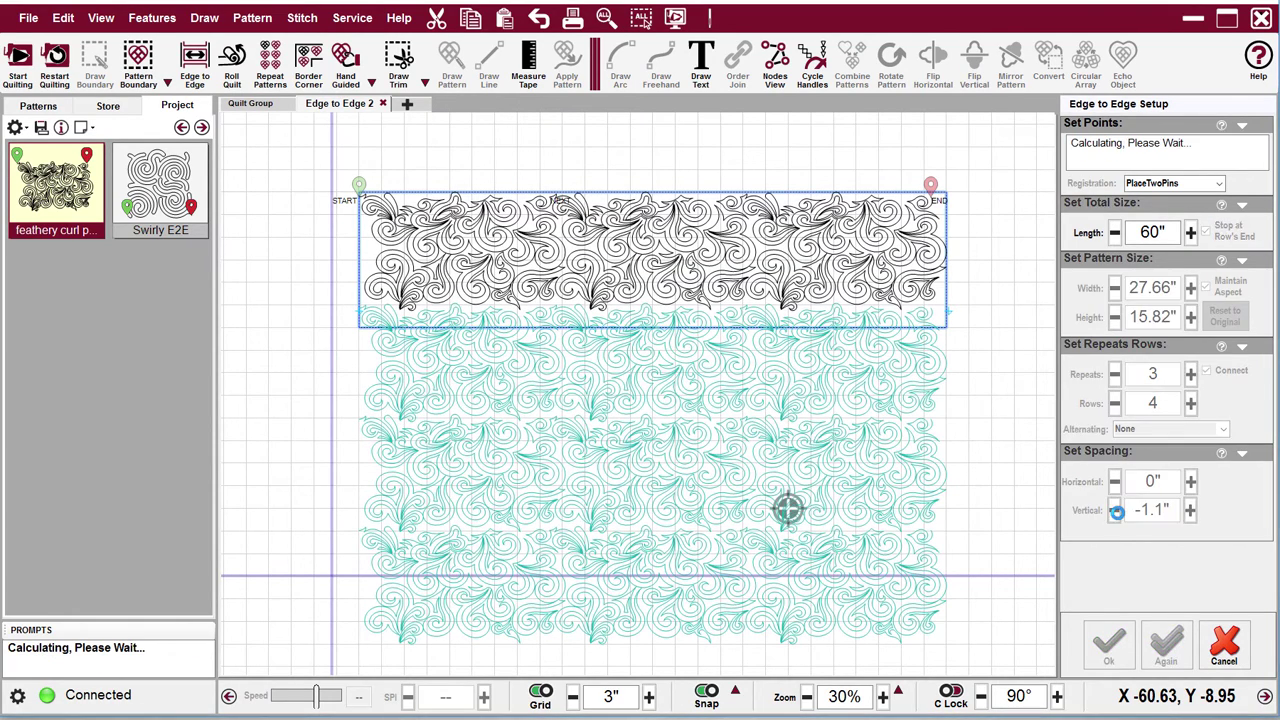
{"action": "left_click", "coordinate": [1116, 511]}
{"action": "left_click", "coordinate": [1116, 511]}
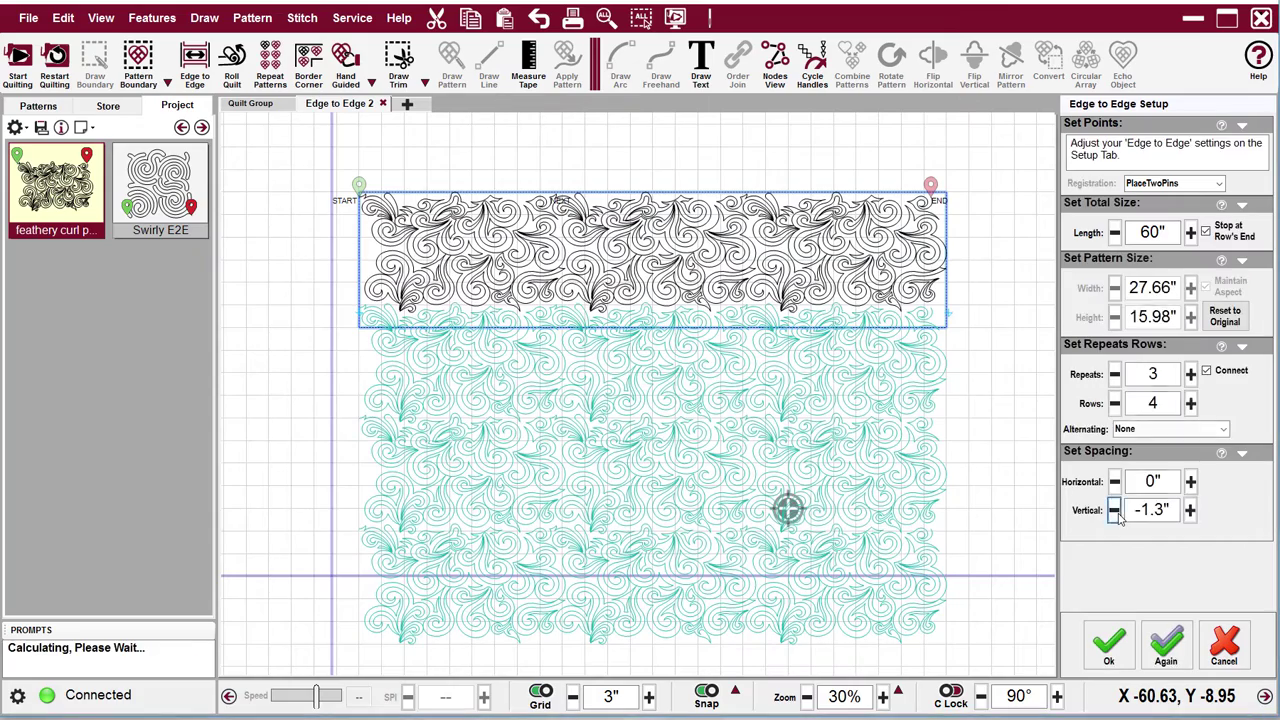
{"action": "left_click", "coordinate": [1116, 511]}
{"action": "left_click", "coordinate": [1116, 511]}
{"action": "left_click", "coordinate": [1116, 511]}
{"action": "left_click", "coordinate": [1116, 511]}
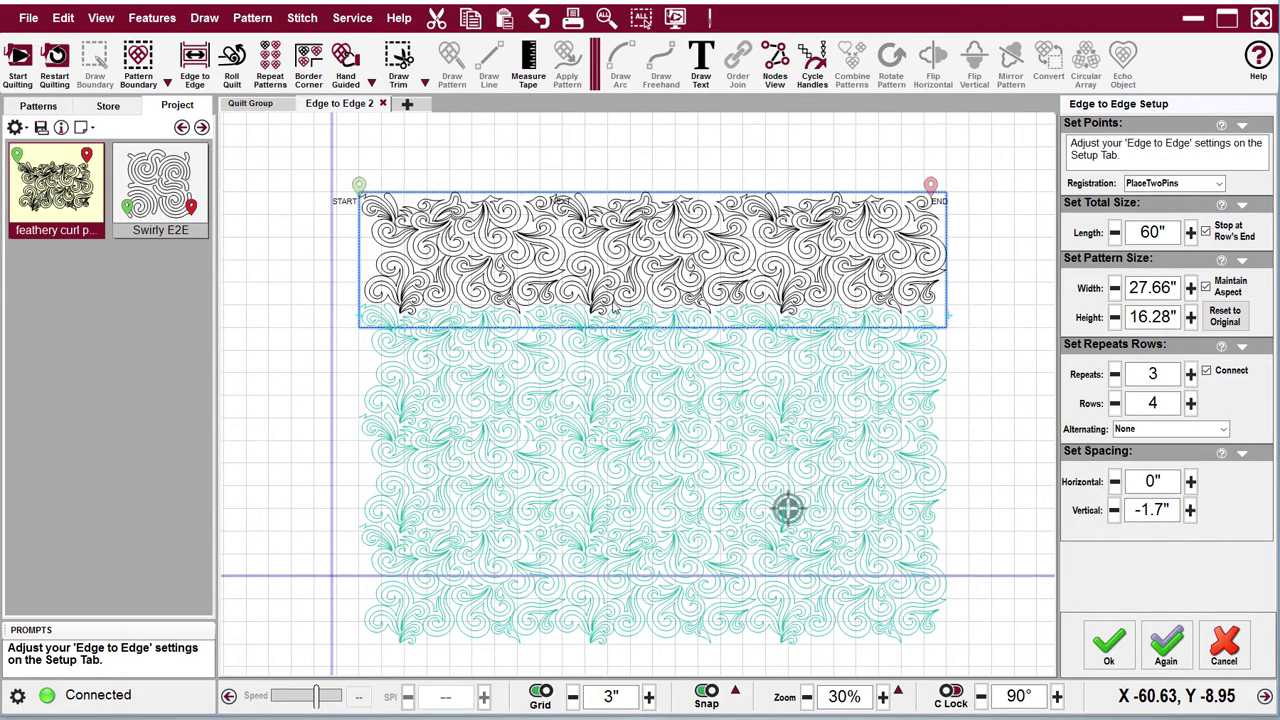
Step: Examine the two pin placement marks at both ends of the first feathery curl row, near the lower boundary edge
{"action": "scroll", "coordinate": [660, 300], "scroll_direction": "up", "scroll_amount": 3}
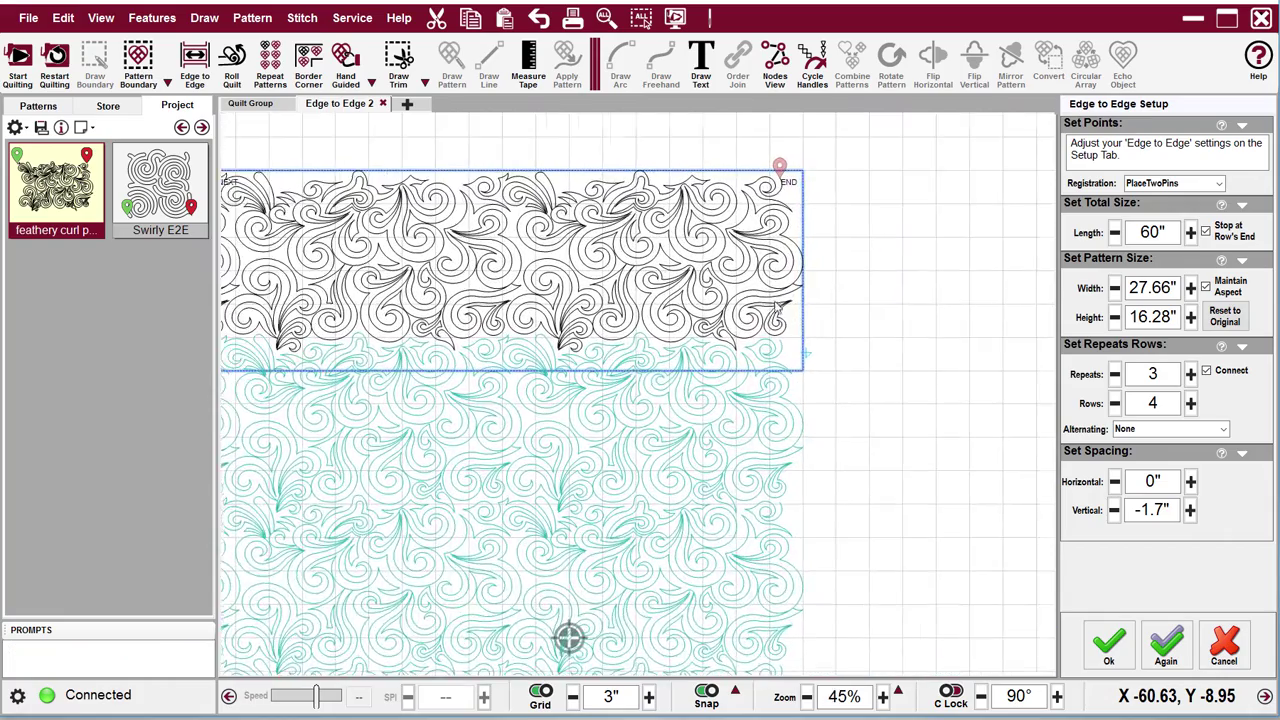
{"action": "scroll", "coordinate": [788, 320], "scroll_direction": "up", "scroll_amount": 5}
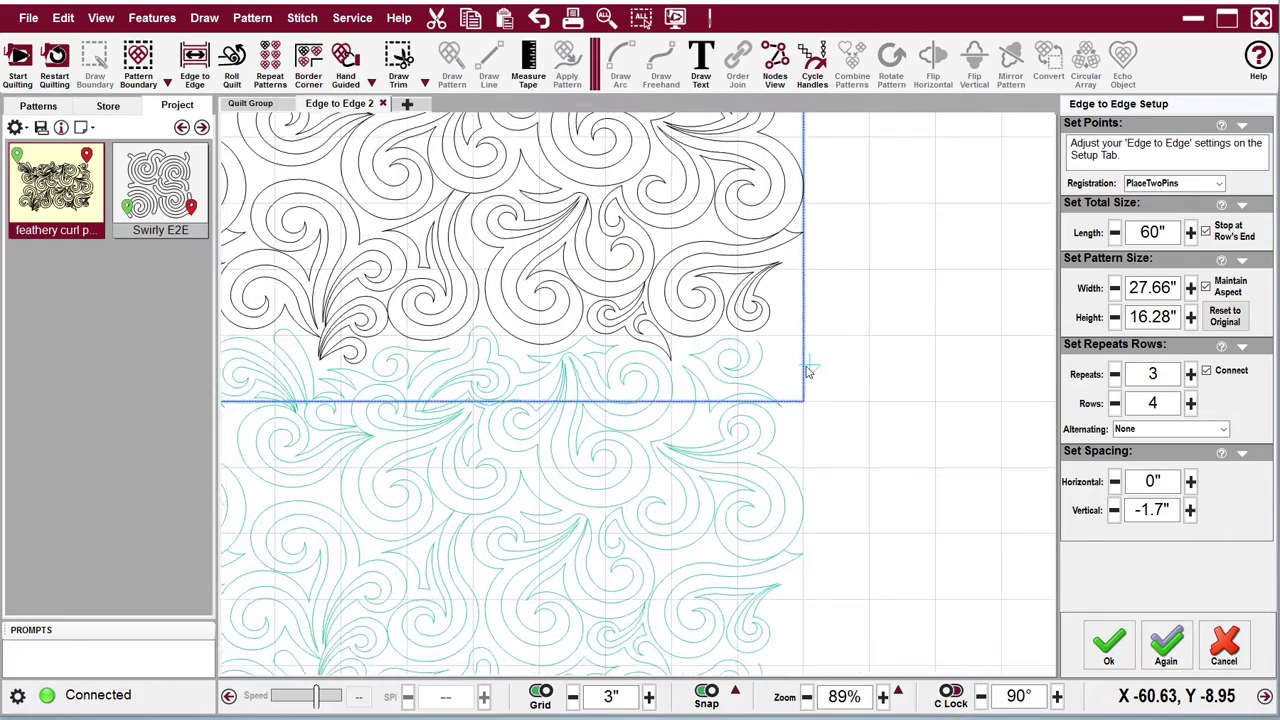
{"action": "scroll", "coordinate": [810, 371], "scroll_direction": "up", "scroll_amount": 5}
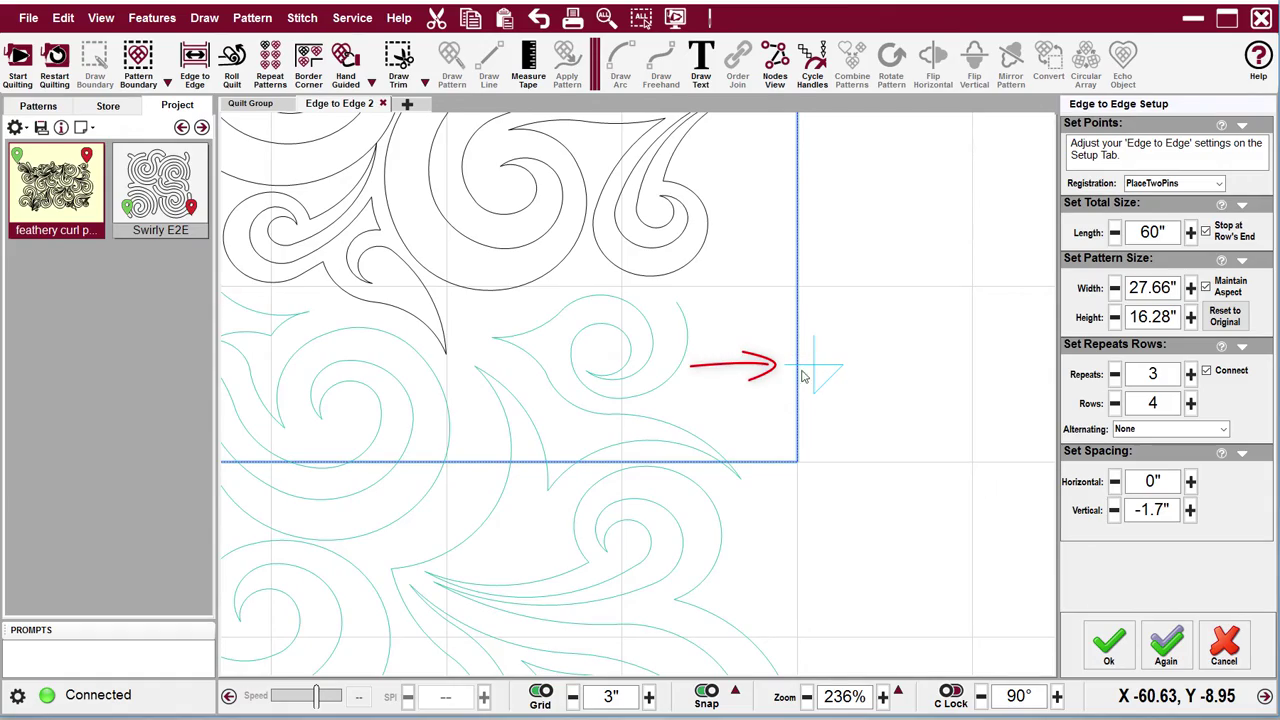
{"action": "scroll", "coordinate": [802, 376], "scroll_direction": "down", "scroll_amount": 5}
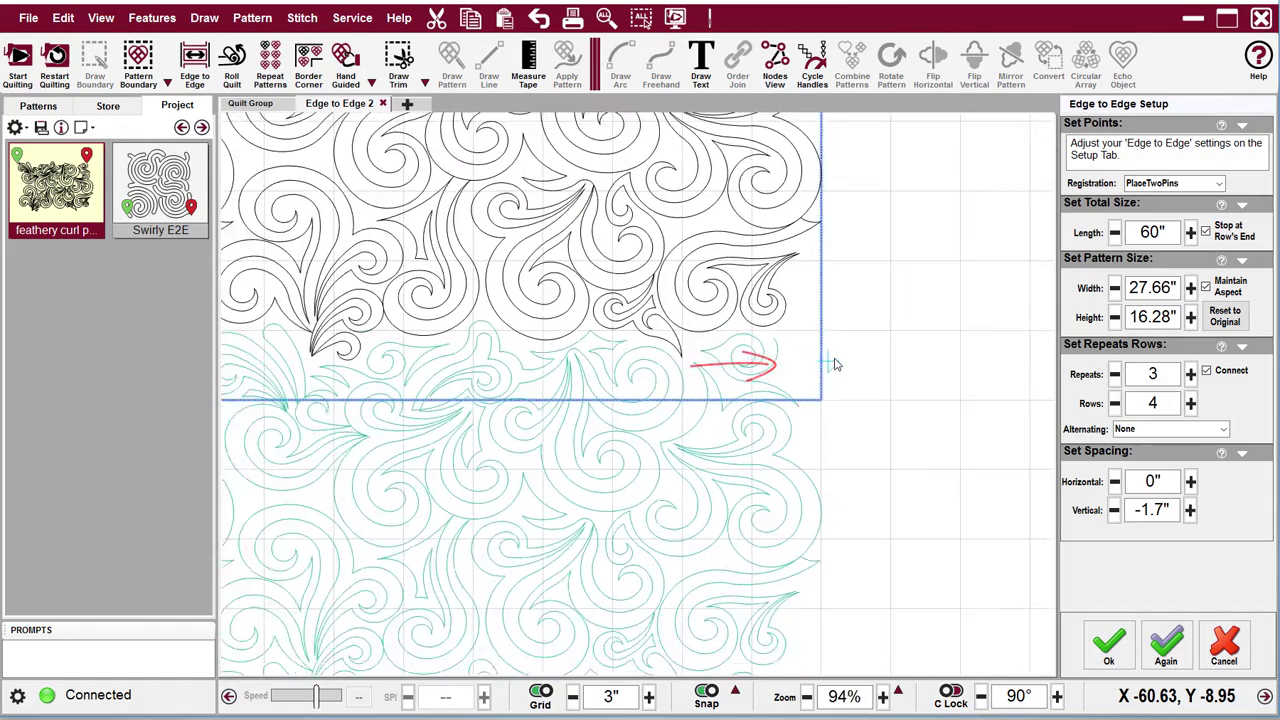
{"action": "scroll", "coordinate": [835, 364], "scroll_direction": "down", "scroll_amount": 4}
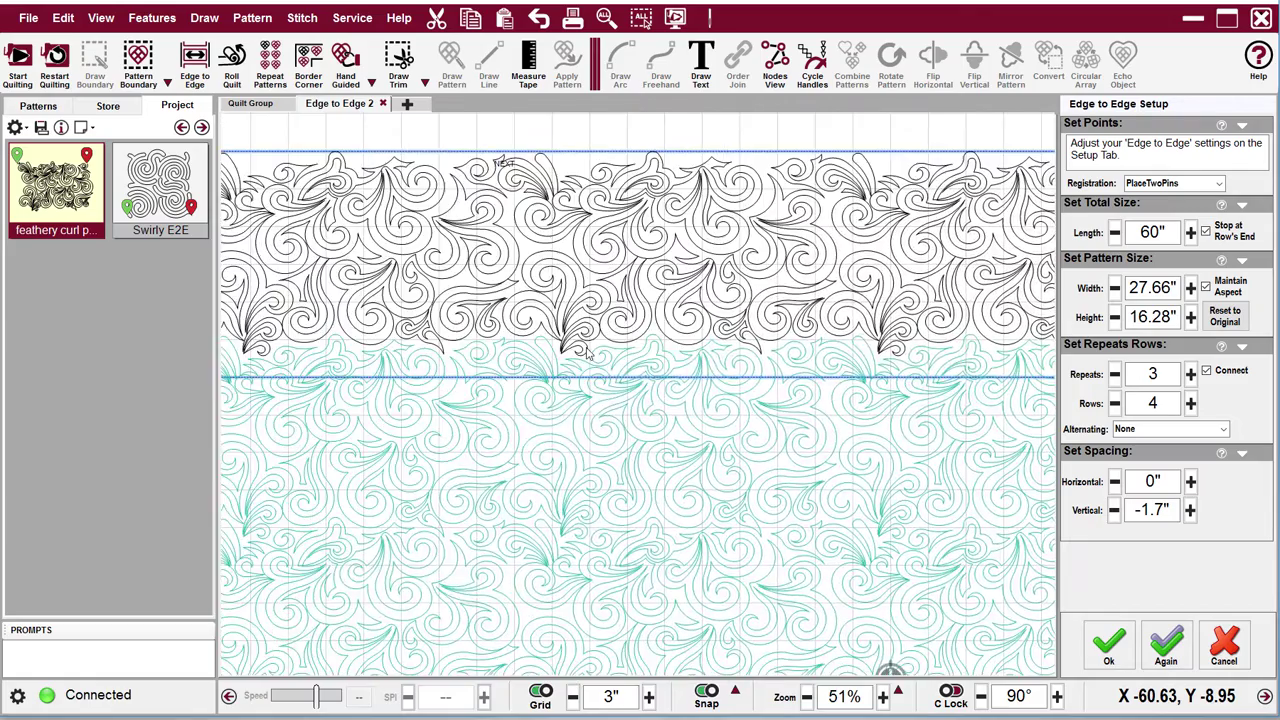
{"action": "left_click_drag", "start_coordinate": [587, 347], "coordinate": [950, 353]}
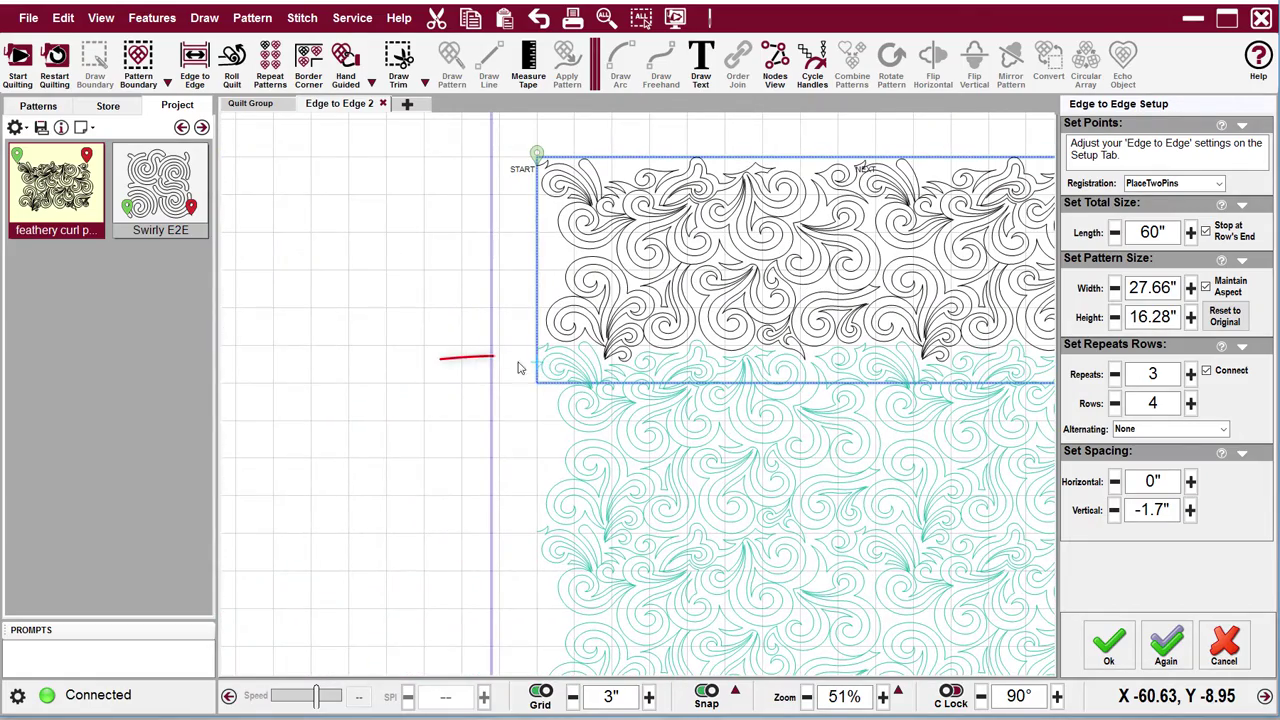
{"action": "scroll", "coordinate": [518, 368], "scroll_direction": "down", "scroll_amount": 1}
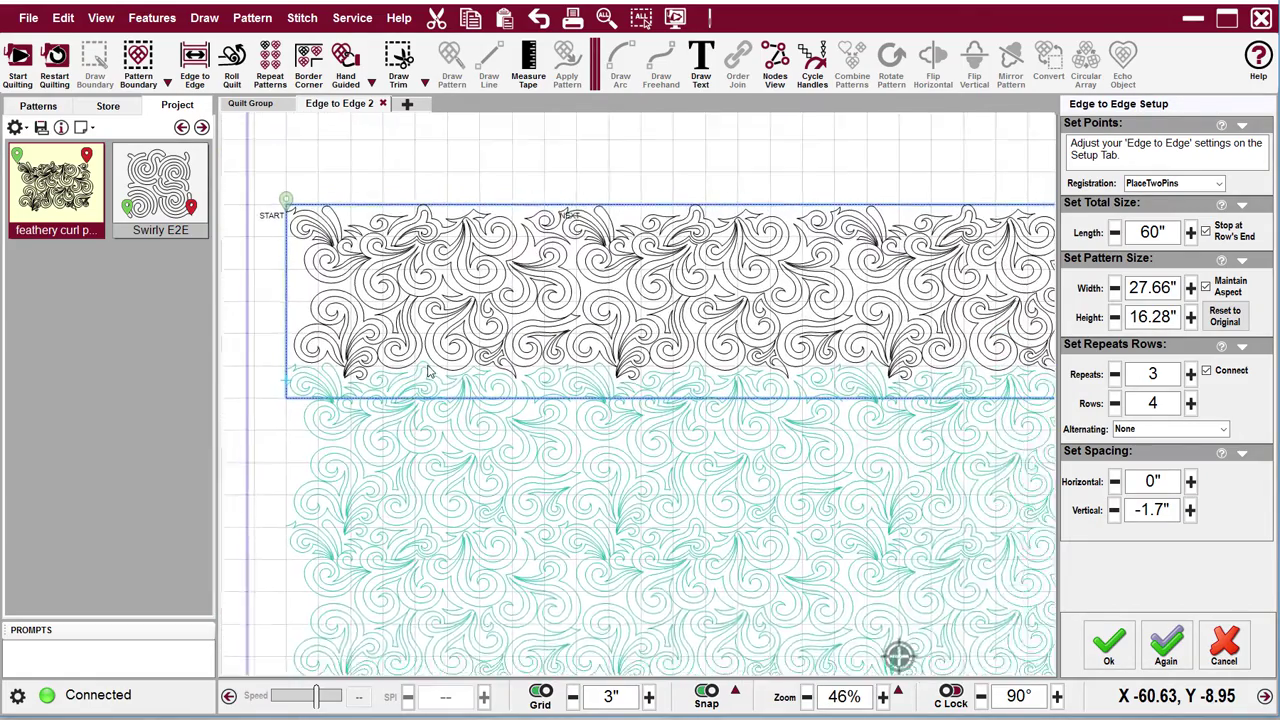
{"action": "scroll", "coordinate": [428, 372], "scroll_direction": "down", "scroll_amount": 2}
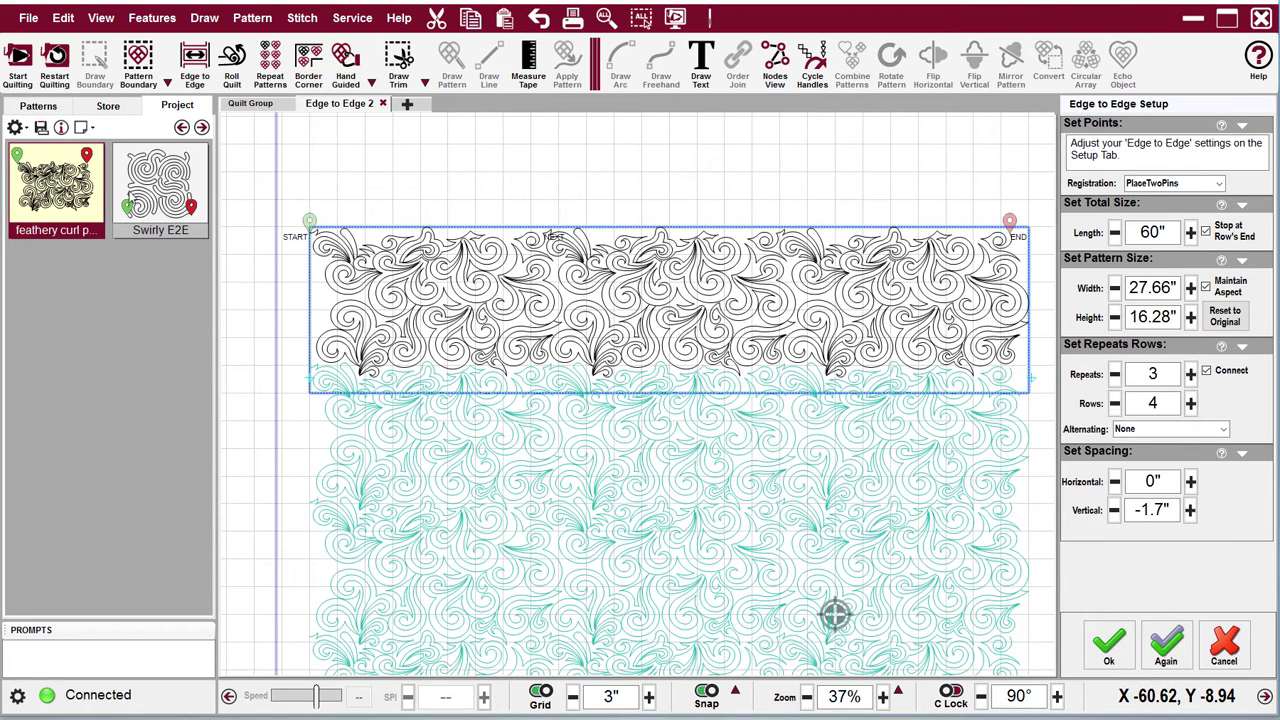
Step: Switch the layout back to the Swirly E2E pattern and set its repeats per row to 5
{"action": "left_click", "coordinate": [161, 186]}
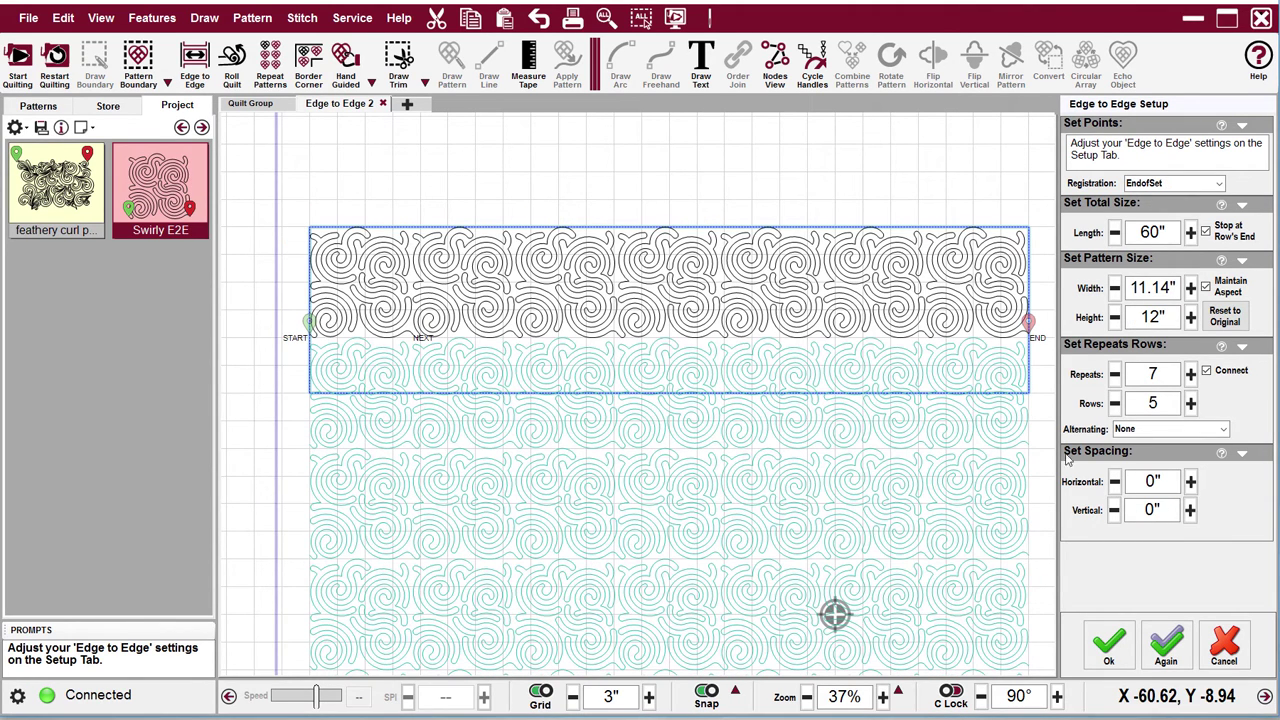
{"action": "left_click", "coordinate": [1114, 374]}
{"action": "left_click", "coordinate": [1114, 374]}
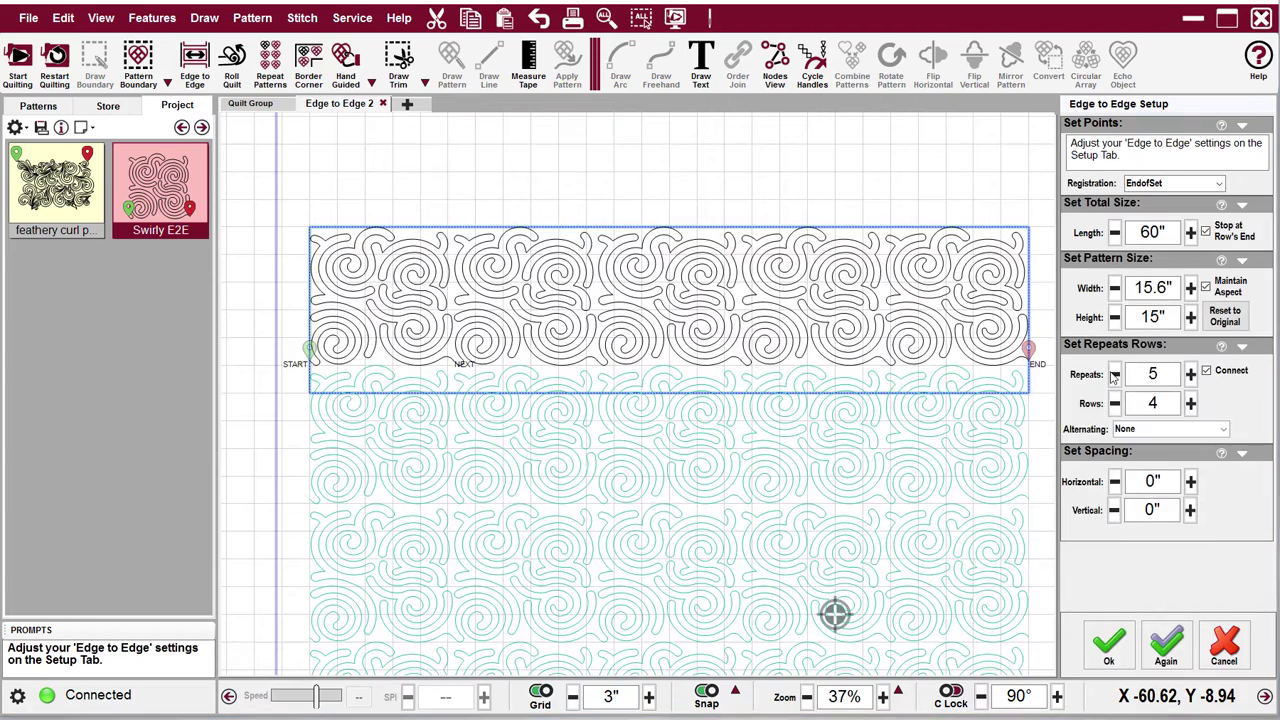
Step: Set the vertical spacing of the Swirly E2E layout to -0.4"
{"action": "left_click", "coordinate": [1113, 510]}
{"action": "left_click", "coordinate": [1113, 510]}
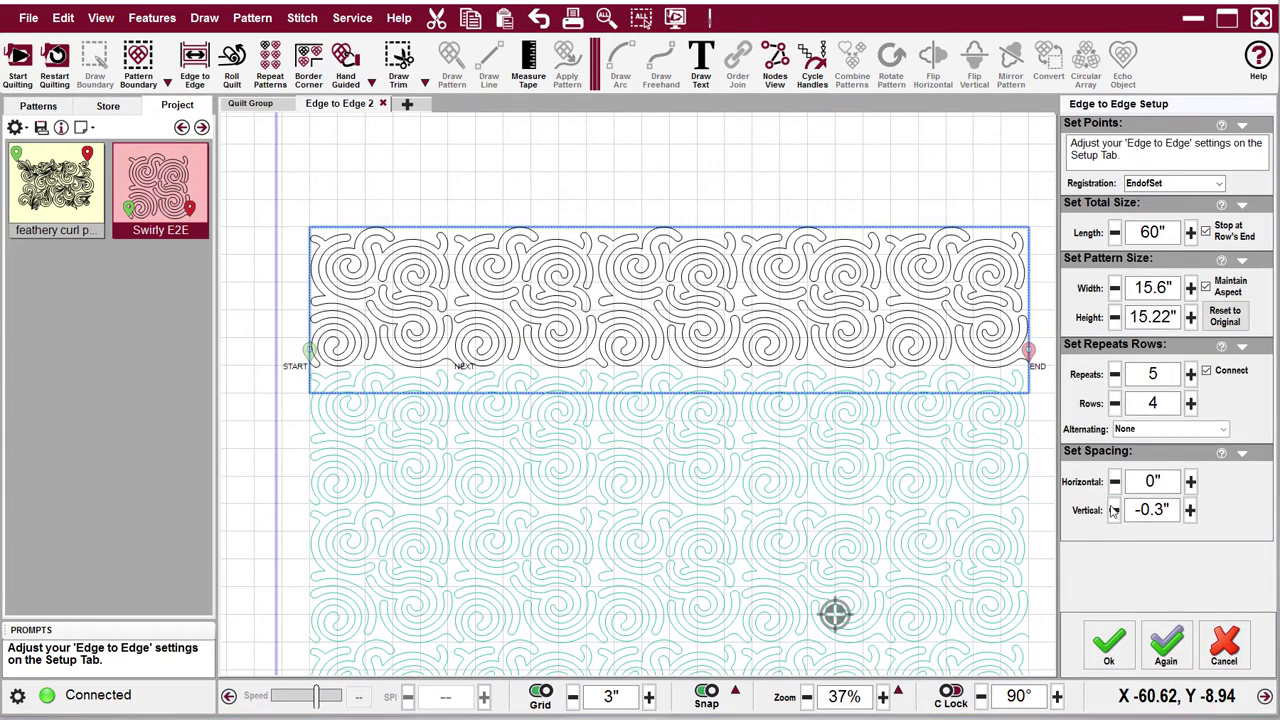
{"action": "left_click", "coordinate": [1113, 510]}
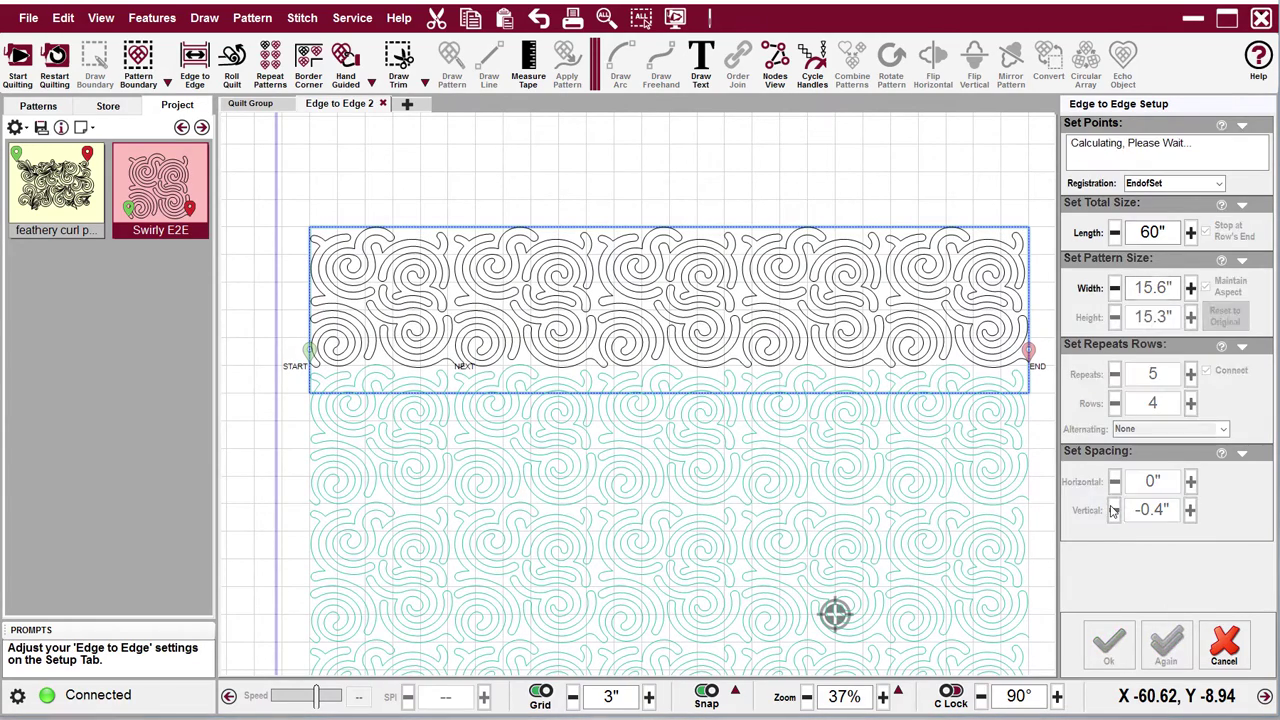
Step: Set the registration method to UseStartPointAndEndPoint and reopen the registration choices
{"action": "left_click", "coordinate": [1200, 183]}
{"action": "left_click", "coordinate": [1163, 210]}
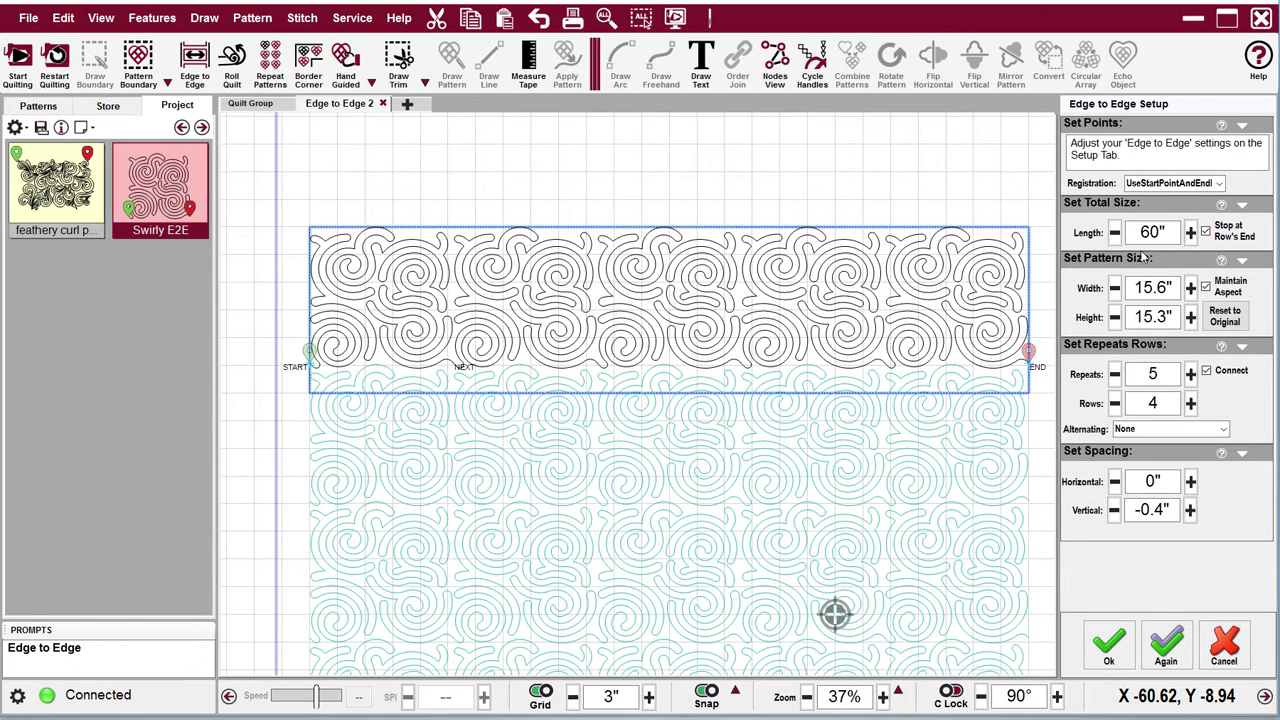
{"action": "left_click", "coordinate": [1218, 187]}
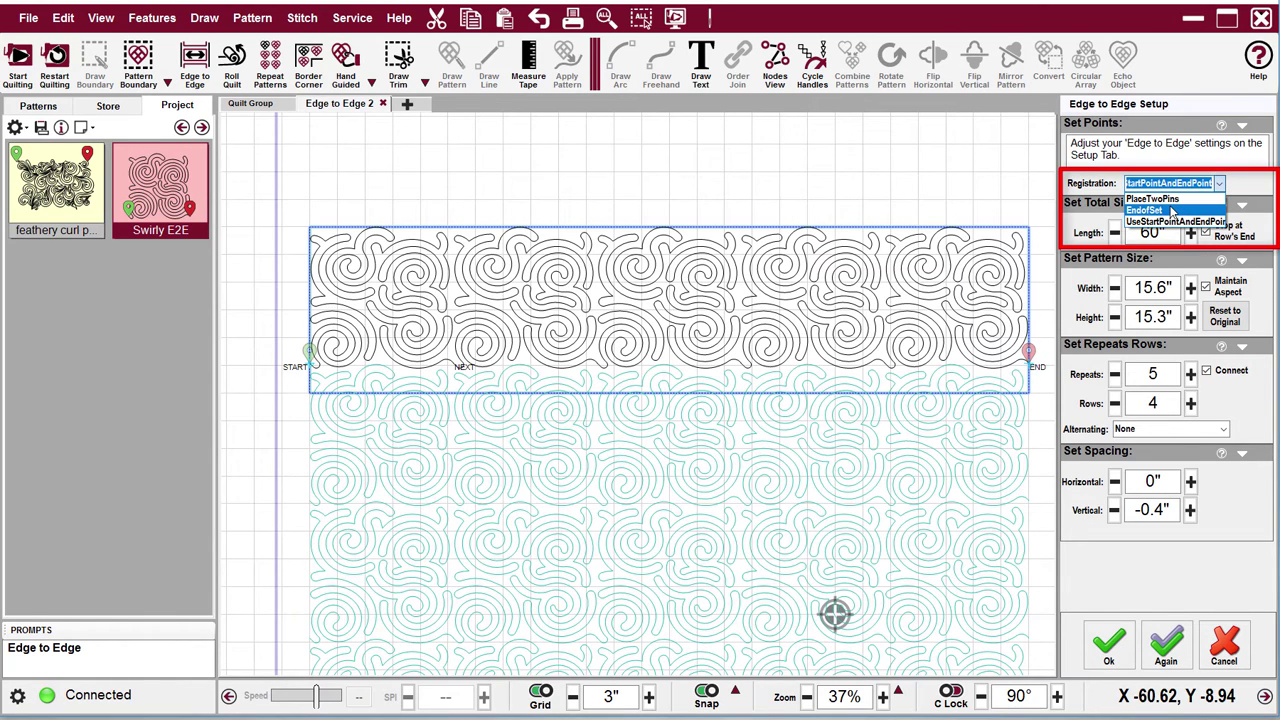